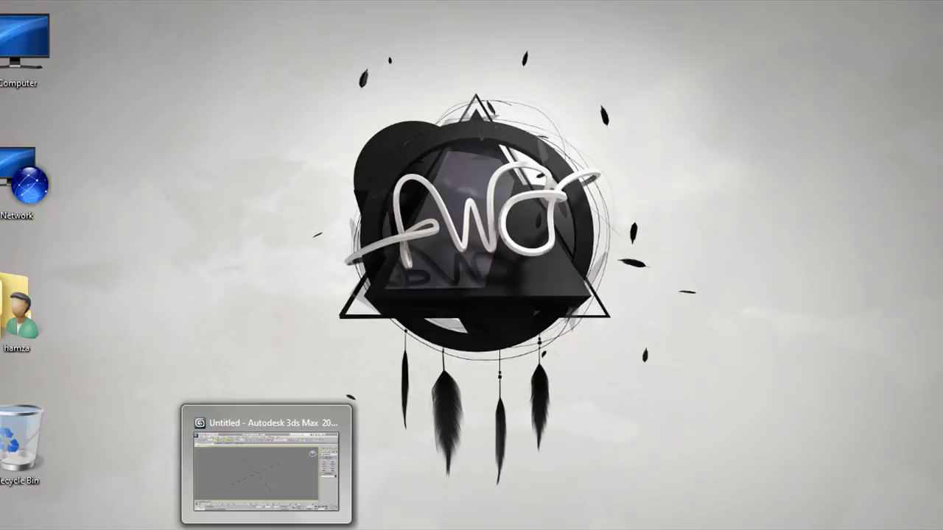
- Restore 3ds Max with its empty untitled scene and minimize the Windows Media Player mini window
click(266, 464)
click(219, 297)
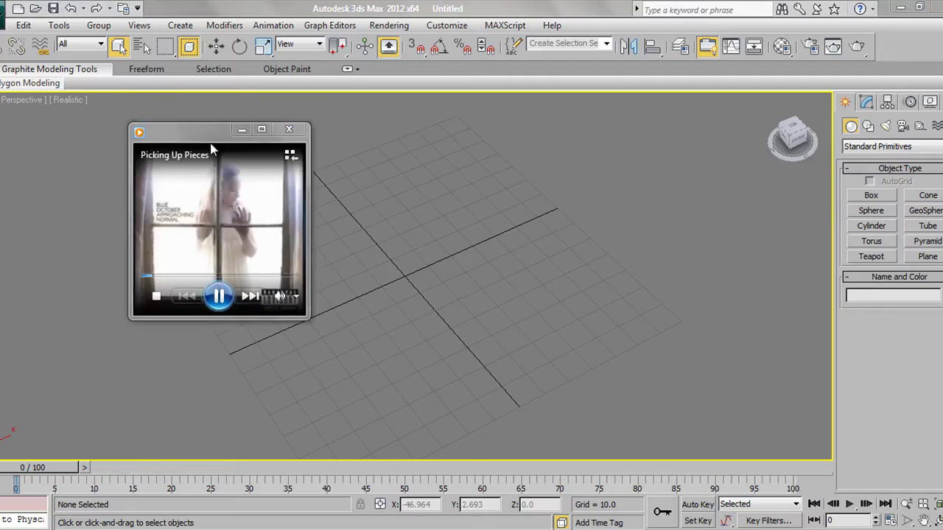
click(242, 130)
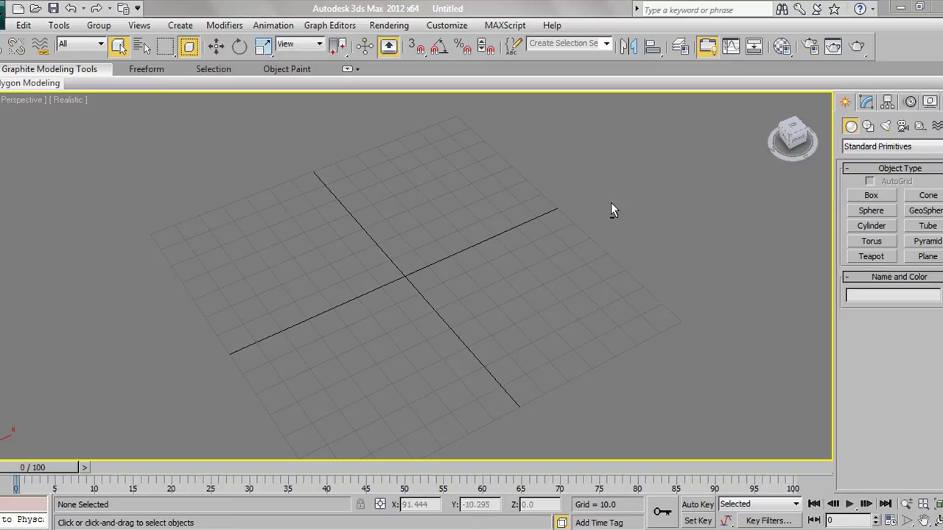
- Create a cube about 26.2 units per side at the grid centre
alt+middle_drag(520, 209, 460, 205)
click(870, 195)
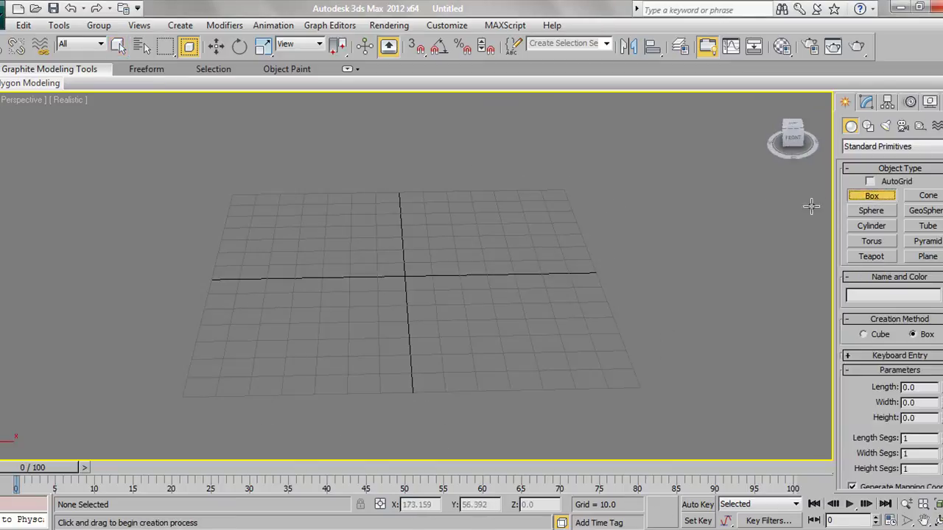
alt+middle_drag(413, 283, 366, 282)
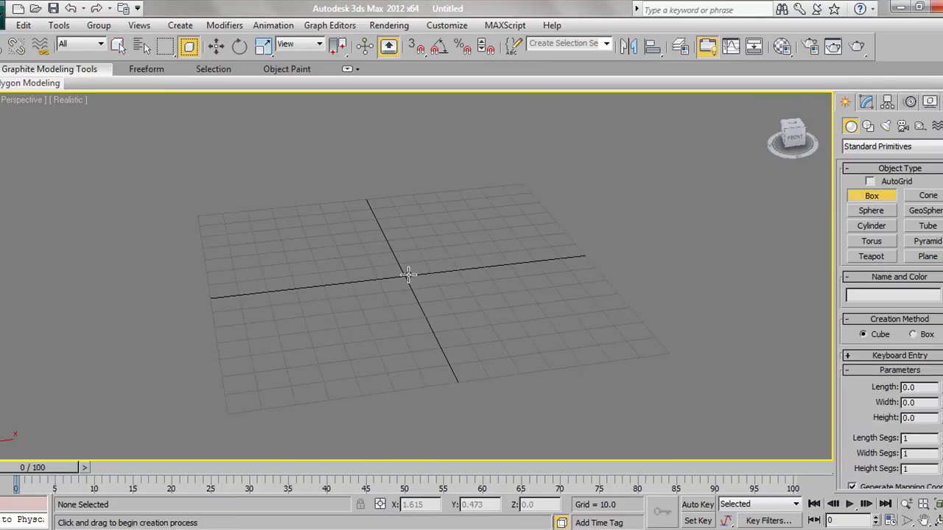
drag(405, 277, 405, 259)
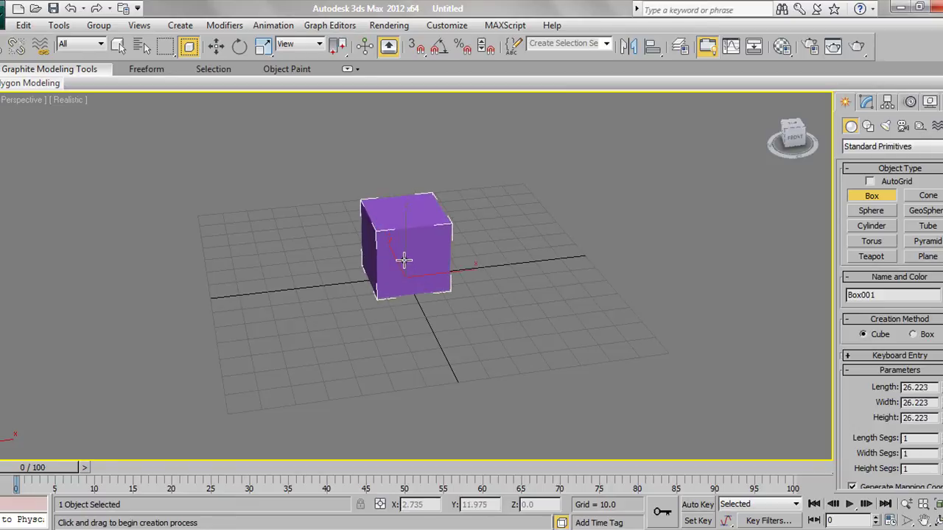
scroll(398, 256, up, 5)
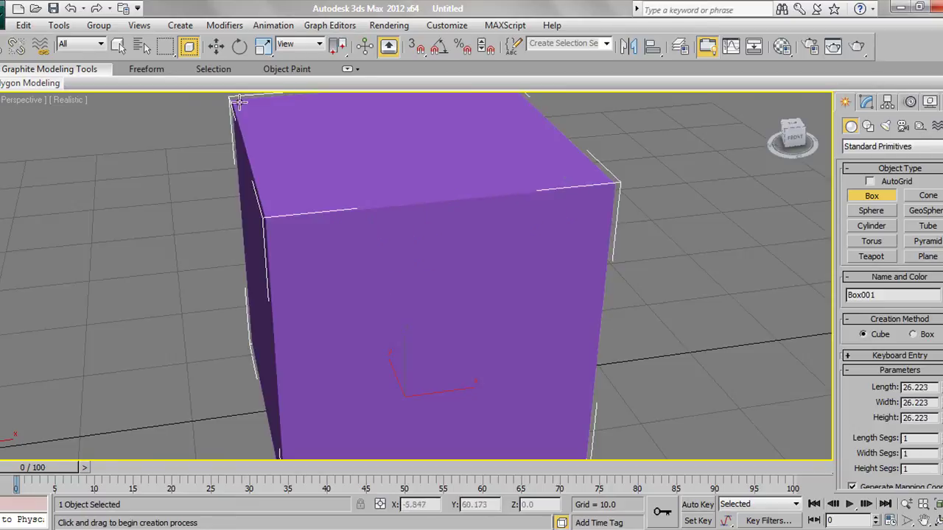
- Show the cube with Shaded + Edged Faces display in the viewport
click(216, 46)
scroll(305, 236, down, 2)
alt+middle_drag(341, 217, 320, 218)
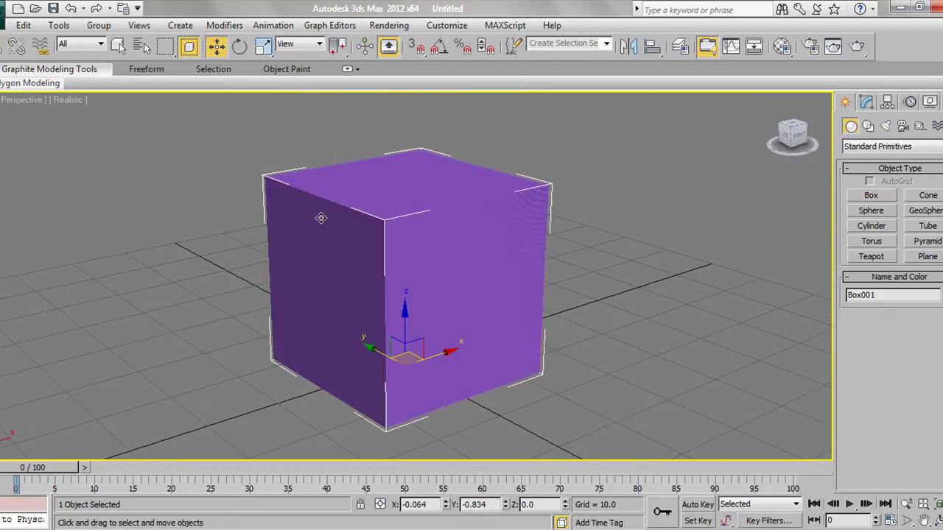
key(F4)
click(127, 103)
click(124, 105)
click(162, 132)
- Select the cube and add a Select By Channel modifier in the Modify panel
click(866, 103)
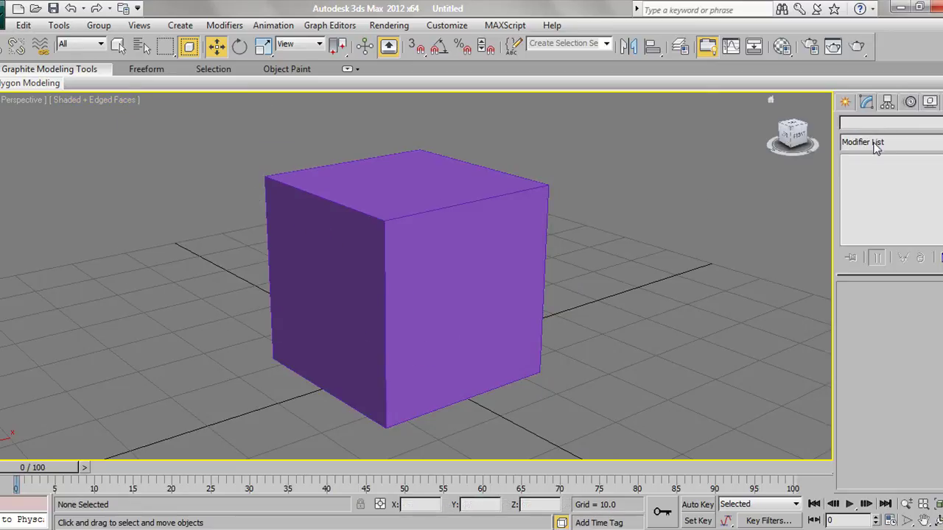
click(506, 200)
click(896, 146)
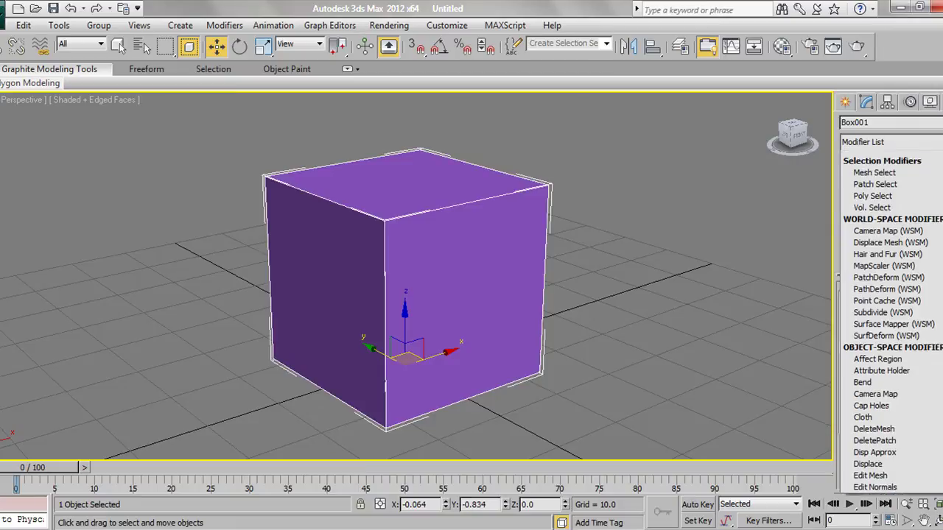
scroll(884, 294, down, 5)
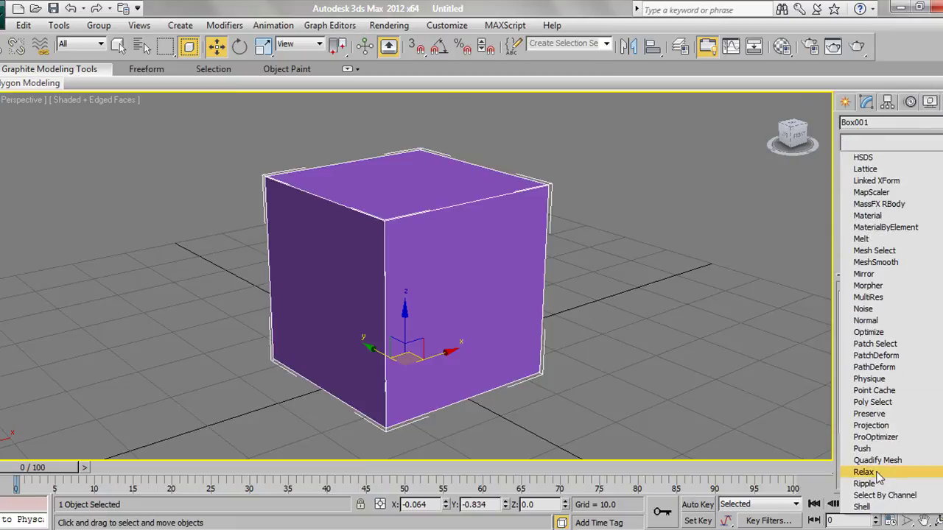
click(878, 495)
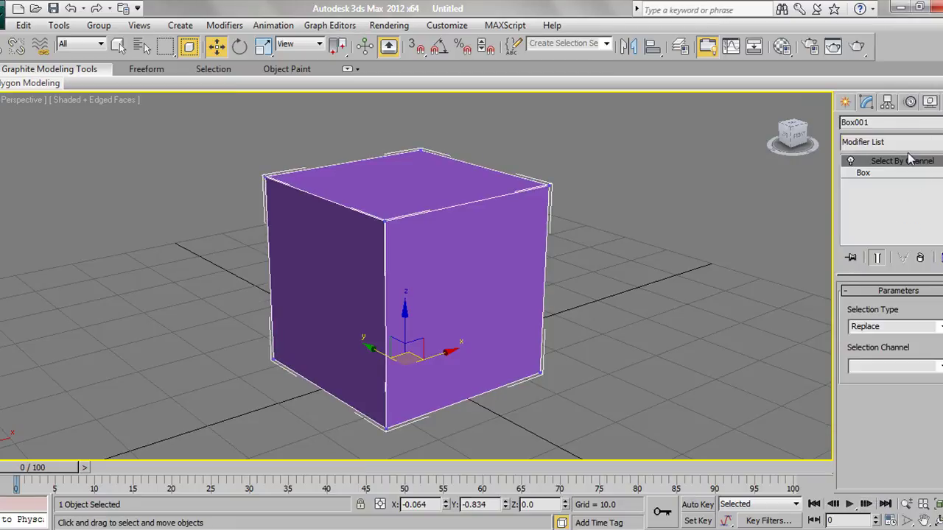
- Add a Shell modifier to the cube with an outer amount of 1.0
click(925, 173)
click(891, 142)
scroll(889, 354, down, 15)
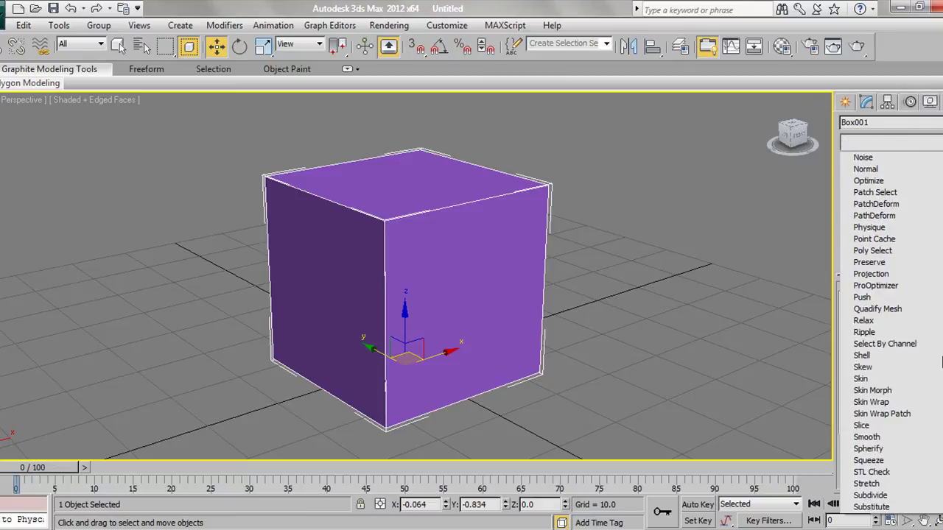
click(889, 356)
key(alt+w)
key(alt+w)
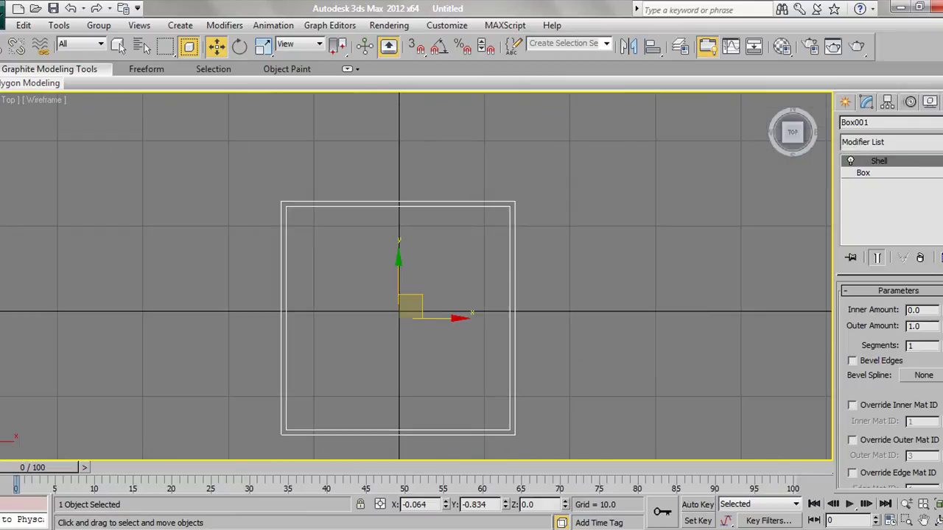
drag(939, 328, 938, 310)
- Collapse the modifier stack and convert the room to an Editable Poly
right_click(884, 161)
click(830, 309)
right_click(877, 158)
click(905, 274)
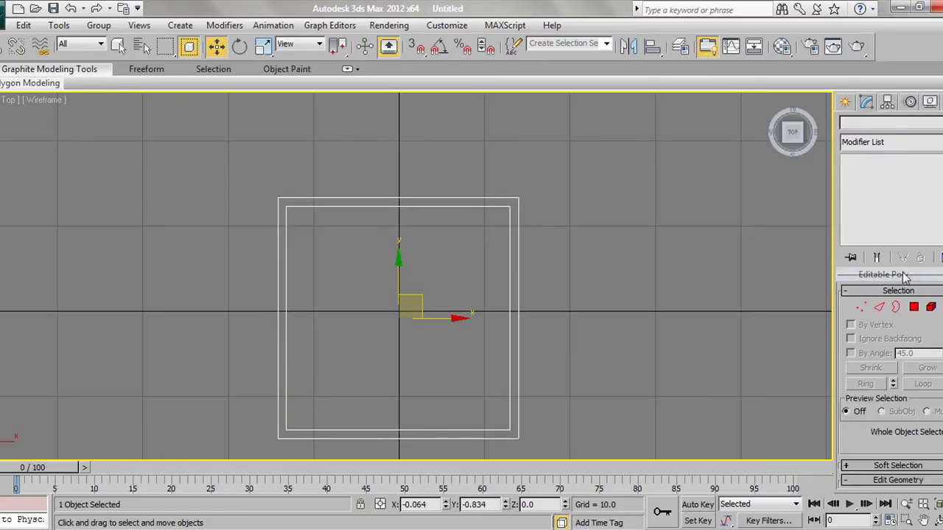
click(845, 102)
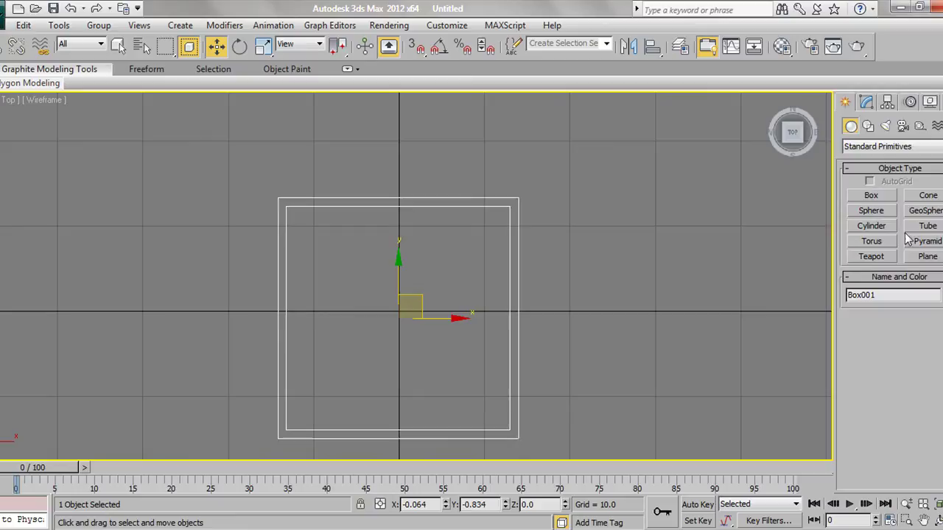
- Draw a thin box 8.874 × 2.218 × 22.201 across the room's right wall
click(874, 196)
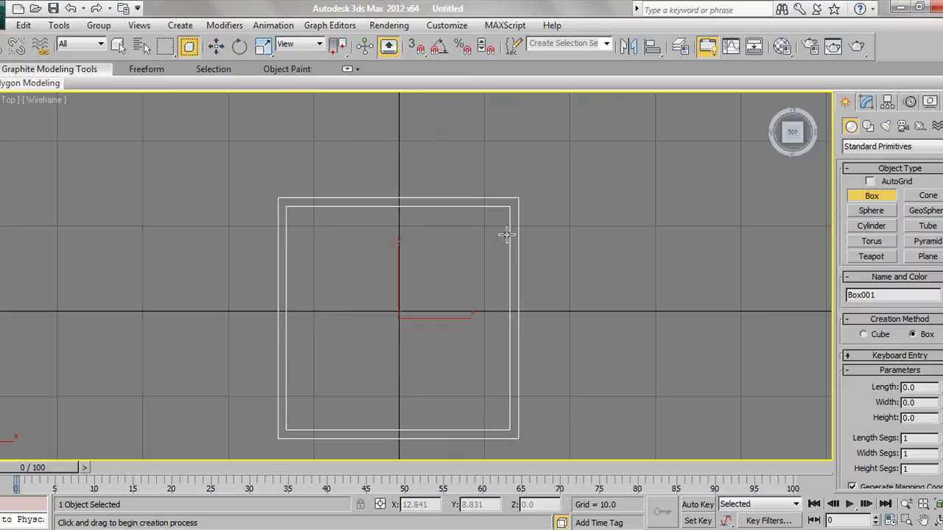
drag(506, 235, 523, 310)
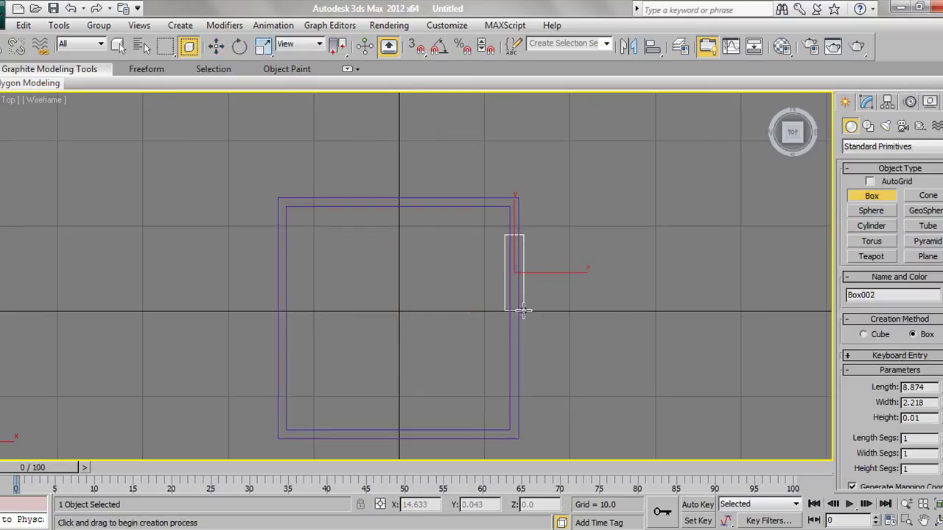
click(301, 189)
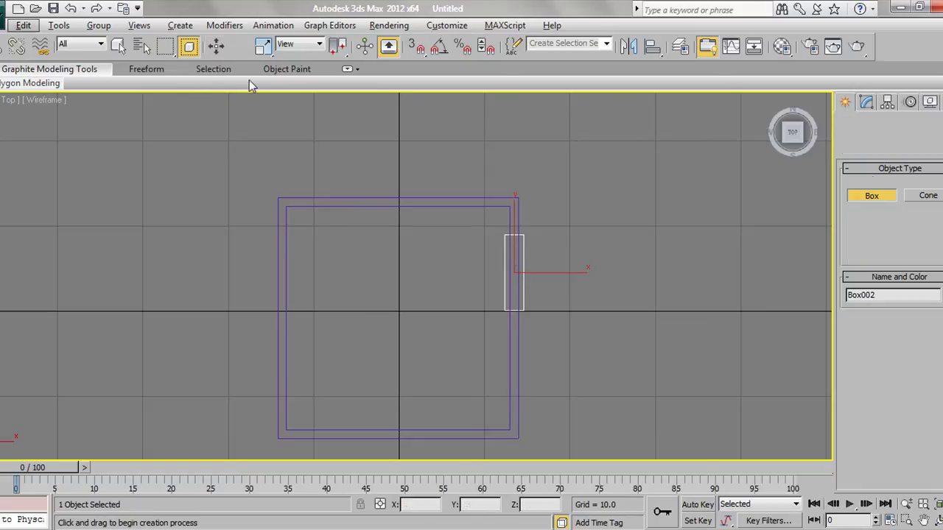
key(alt+w)
key(alt+w)
scroll(402, 208, up, 5)
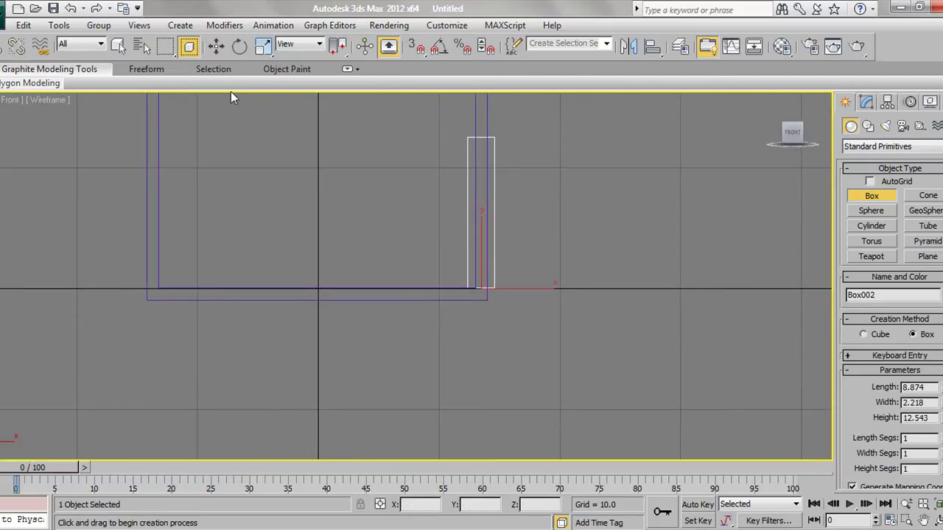
- Raise the thin box slightly off the floor and convert it to an Editable Poly
click(216, 46)
drag(481, 240, 481, 221)
scroll(501, 317, down, 1)
scroll(501, 317, down, 2)
click(866, 102)
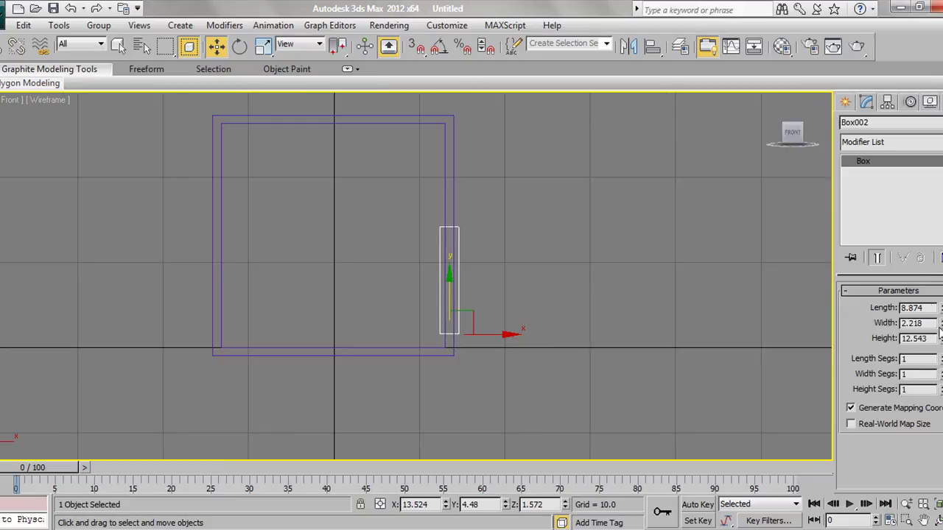
right_click(891, 161)
click(884, 262)
- Maximize the Perspective view, orbit to the door box, and select the room cube
key(alt+w)
click(594, 370)
key(alt+w)
mouse_move(598, 364)
alt+middle_down()
mouse_move(450, 341)
mouse_move(387, 222)
alt+middle_up()
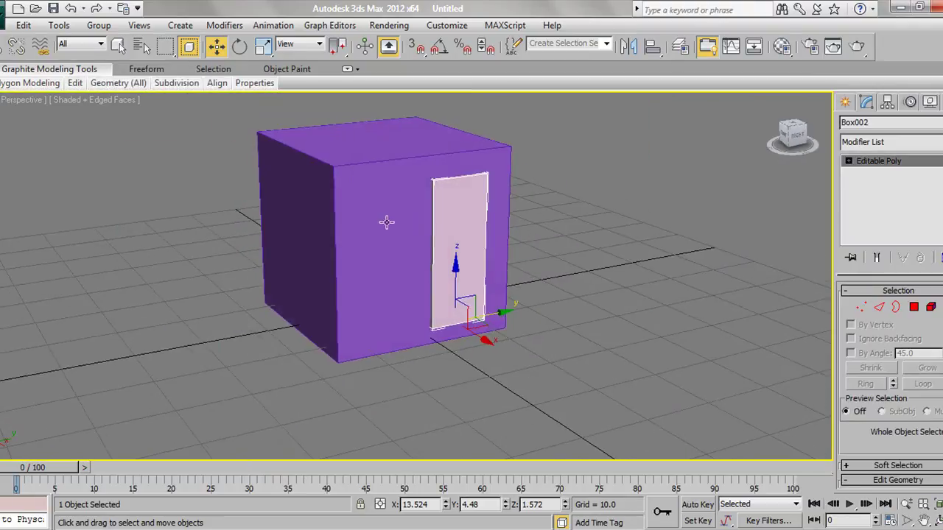
click(387, 222)
- Boolean-subtract the door box from the room to cut the doorway
click(845, 101)
click(888, 146)
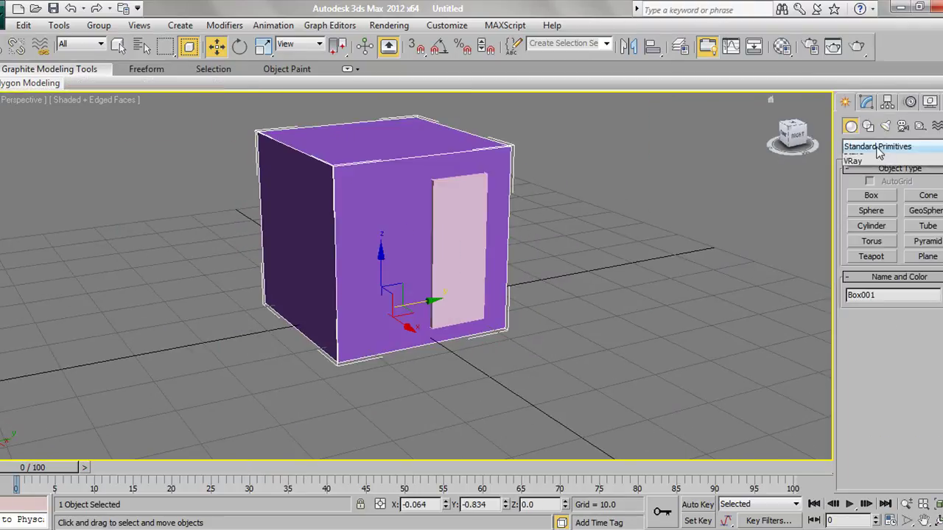
click(877, 179)
click(872, 240)
click(898, 353)
click(445, 235)
- Convert the Boolean room back to an Editable Poly in the maximized Top view
click(215, 46)
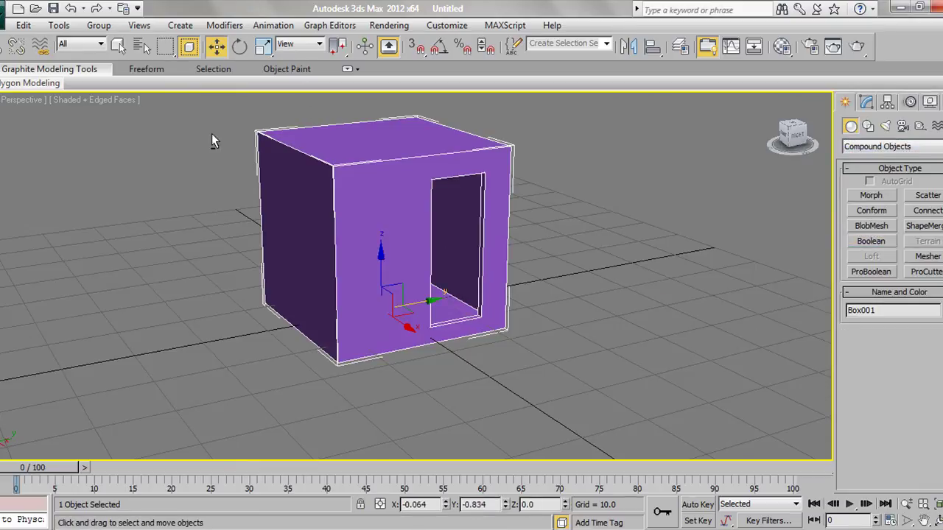
key(alt+w)
click(211, 140)
key(alt+w)
click(866, 102)
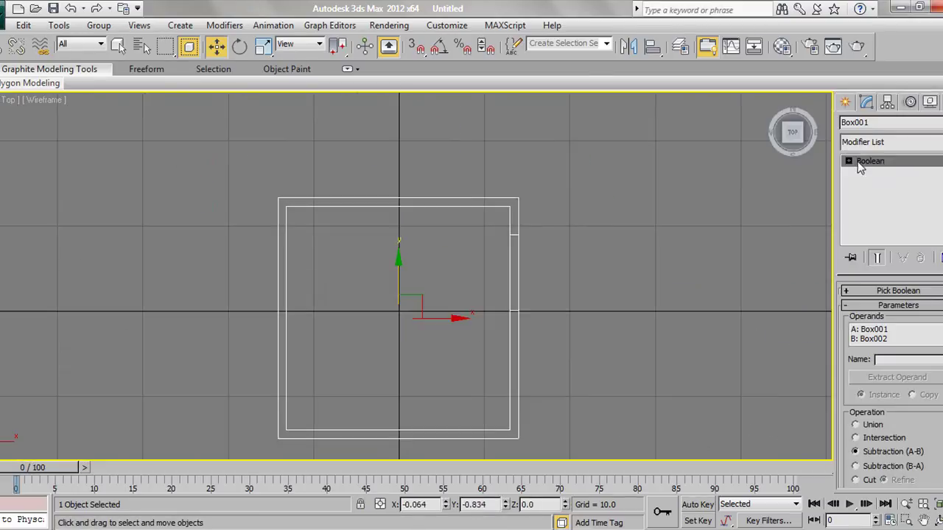
right_click(862, 160)
click(888, 272)
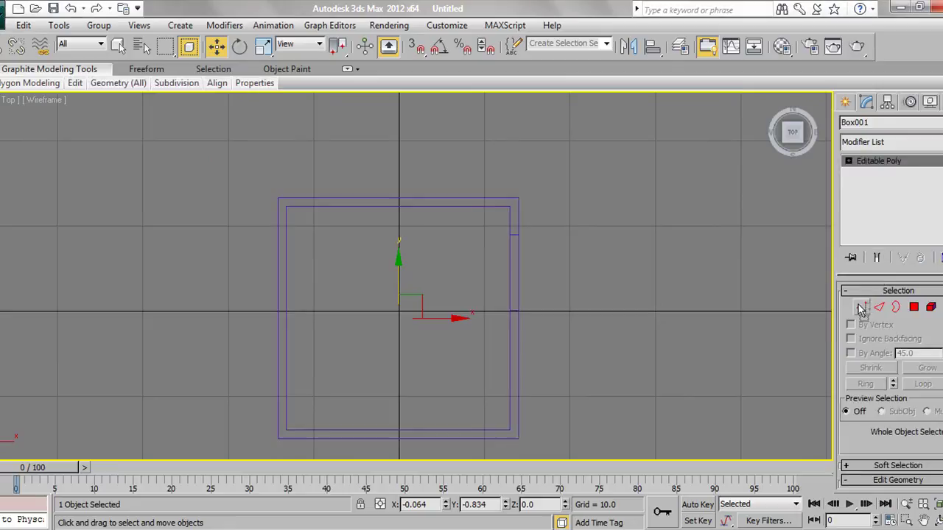
- Drag the room's selected vertices down to lengthen it slightly
click(861, 307)
scroll(475, 252, down, 2)
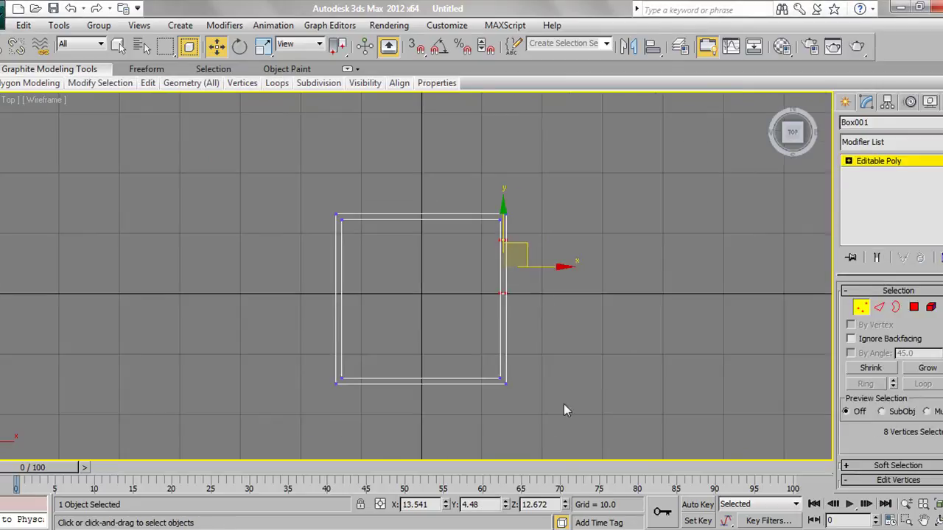
scroll(464, 223, down, 2)
drag(474, 209, 473, 233)
click(660, 278)
- Exit vertex editing, maximize the Perspective view and zoom in on the room
click(863, 313)
key(alt+w)
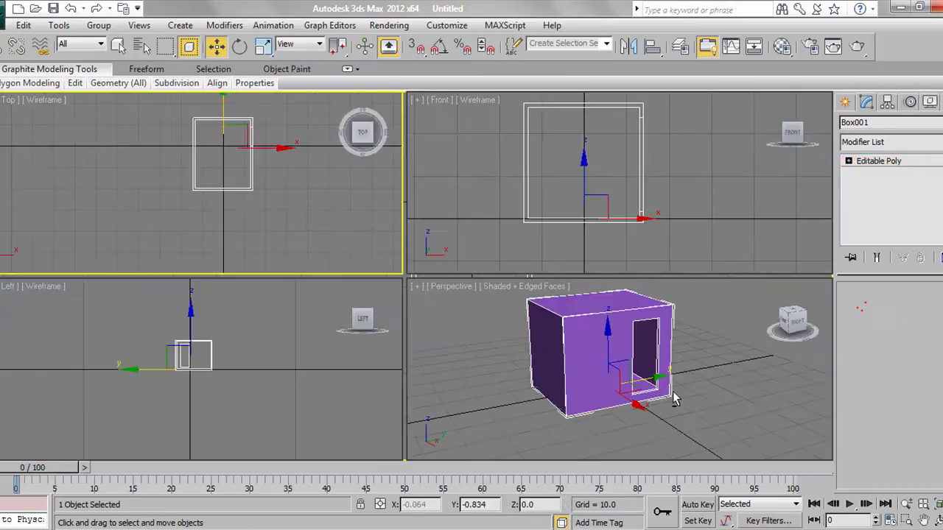
key(alt+w)
scroll(364, 331, up, 3)
scroll(306, 310, up, 3)
scroll(484, 294, up, 3)
scroll(484, 295, up, 1)
scroll(488, 310, up, 1)
scroll(395, 285, up, 1)
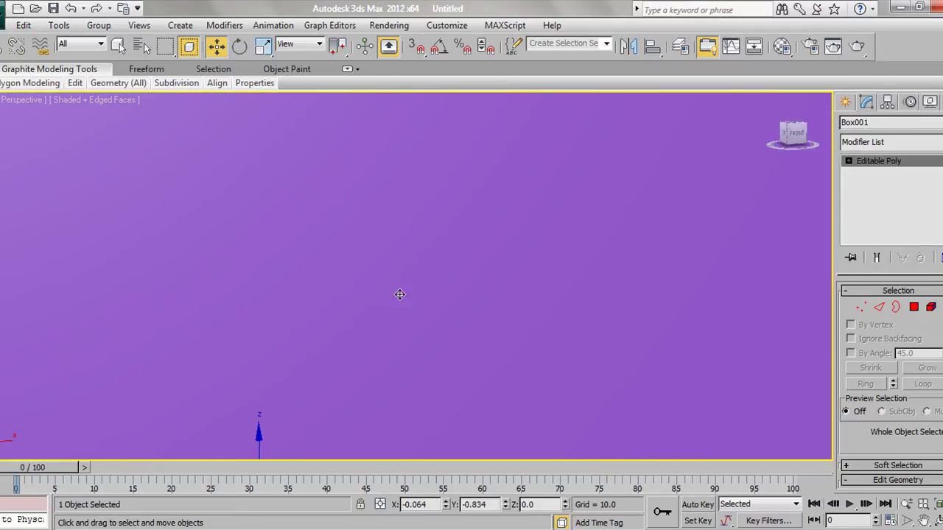
scroll(399, 294, down, 3)
scroll(424, 308, up, 1)
scroll(393, 288, up, 2)
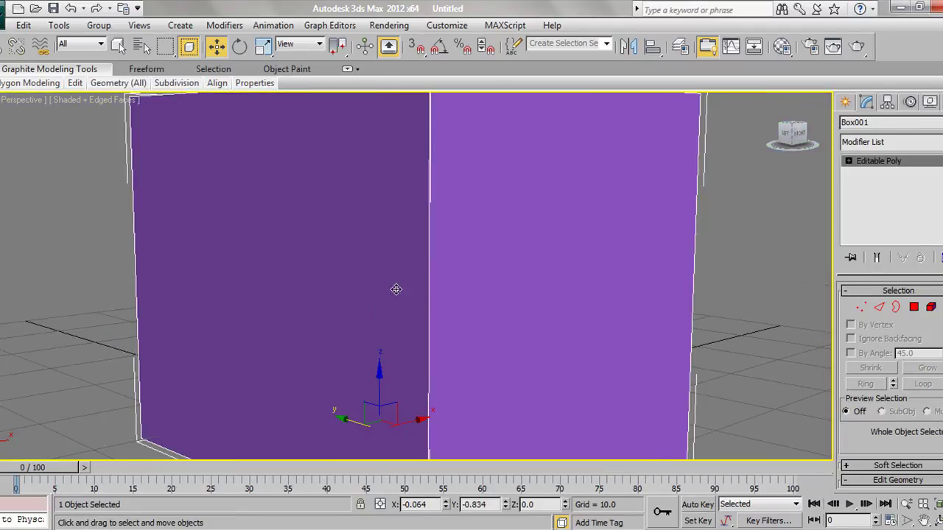
- Orbit inside the room toward the doorway and create a camera from that view
alt+middle_drag(393, 288, 396, 326)
scroll(377, 281, up, 3)
scroll(377, 281, up, 1)
mouse_move(378, 280)
alt+middle_down()
mouse_move(404, 248)
mouse_move(396, 244)
mouse_move(465, 319)
mouse_move(394, 88)
mouse_move(477, 198)
mouse_move(444, 164)
mouse_move(445, 199)
alt+middle_up()
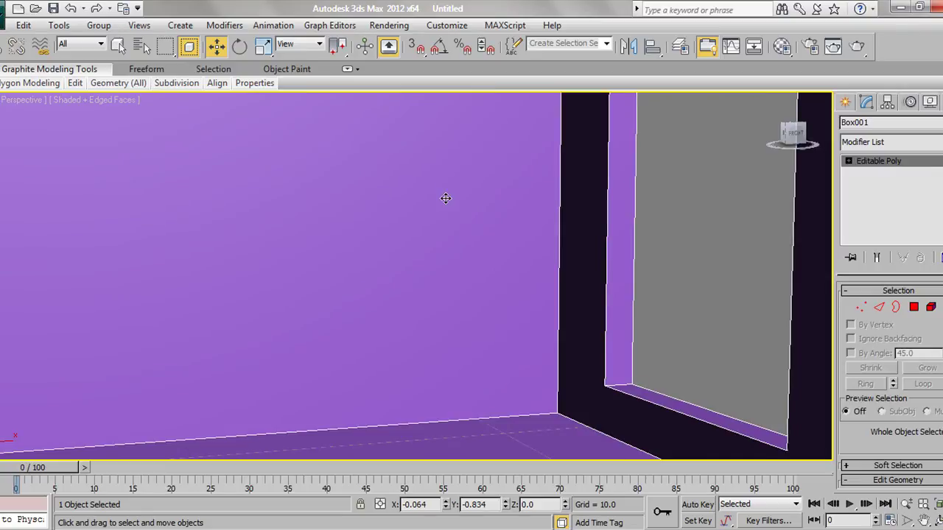
key(ctrl+c)
- Give Camera001 a 24 mm lens and pan the maximized Top view
click(929, 369)
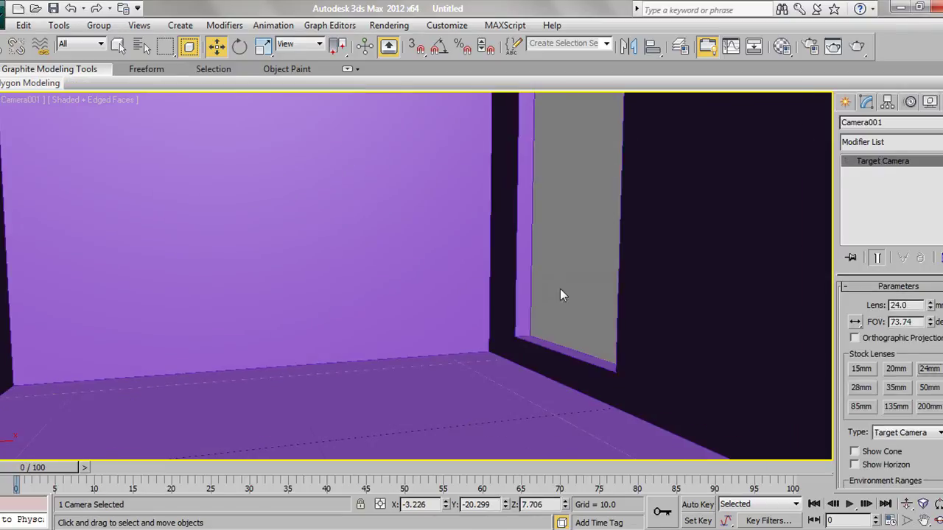
key(alt+w)
right_click(270, 184)
key(alt+w)
scroll(559, 285, up, 2)
click(845, 101)
mouse_move(675, 233)
middle_down()
mouse_move(676, 263)
mouse_move(633, 343)
middle_up()
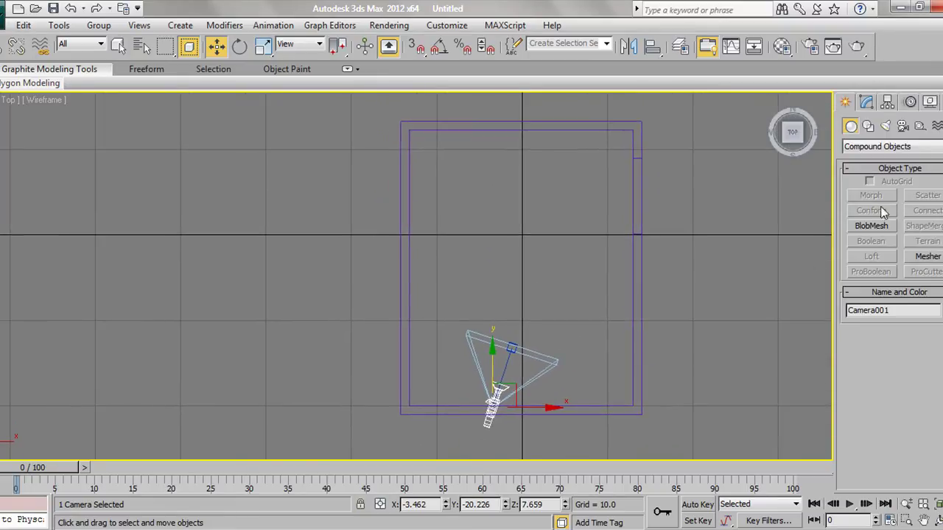
- Switch the Create panel to Cameras and open the camera-family list
click(866, 103)
click(845, 102)
click(858, 151)
click(862, 159)
click(903, 126)
click(881, 147)
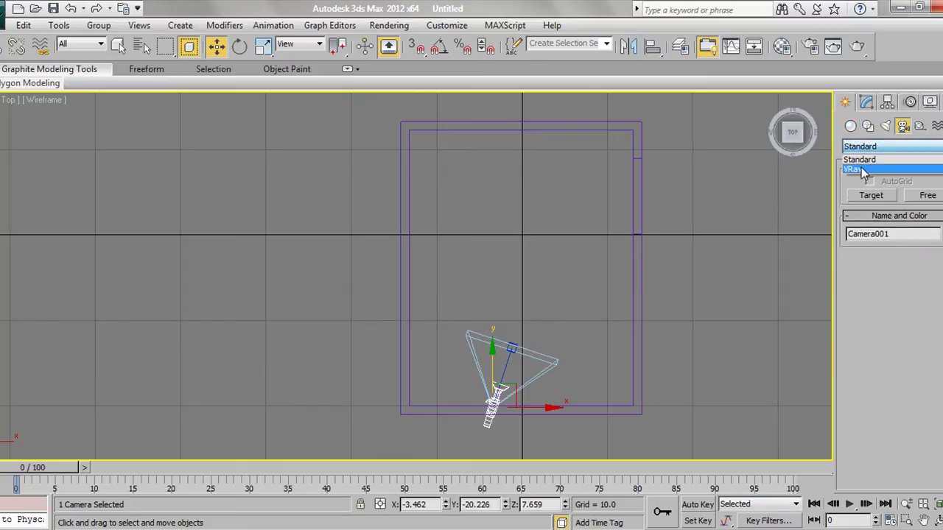
- Place a VRayPhysicalCamera in the Top view aimed into the room
click(855, 169)
click(922, 195)
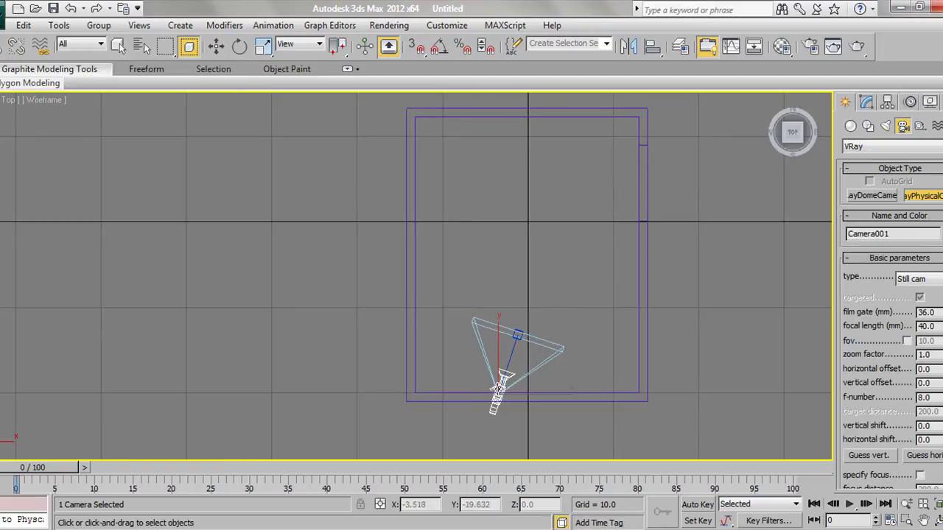
drag(503, 381, 518, 336)
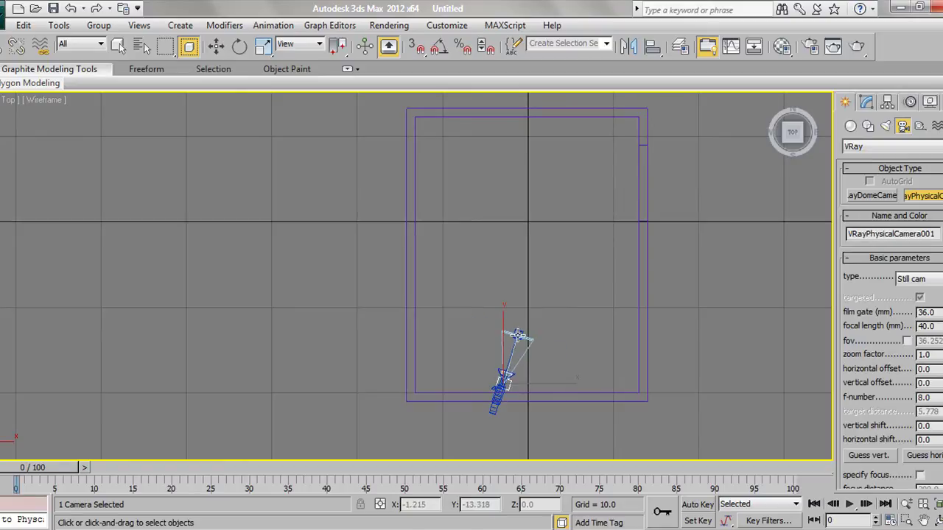
- In the Front view, raise the VRay camera to about 7.7 units and its target to eye height
click(216, 45)
key(alt+w)
right_click(564, 204)
key(alt+w)
middle_drag(358, 286, 406, 284)
drag(358, 294, 324, 225)
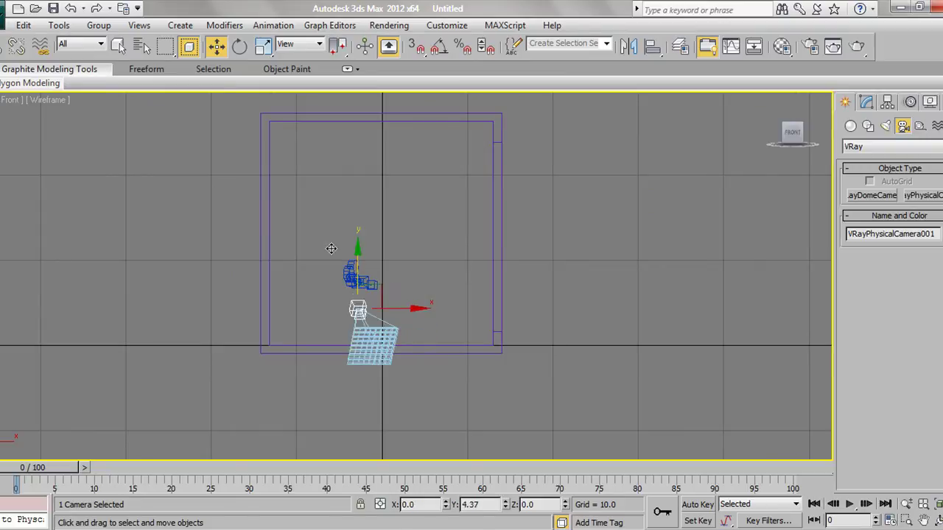
scroll(325, 298, up, 3)
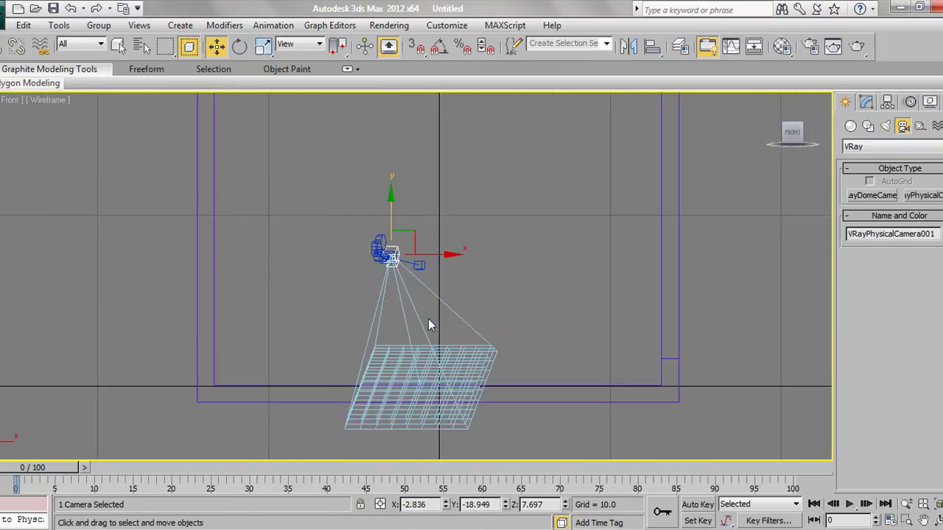
click(423, 382)
drag(417, 351, 418, 229)
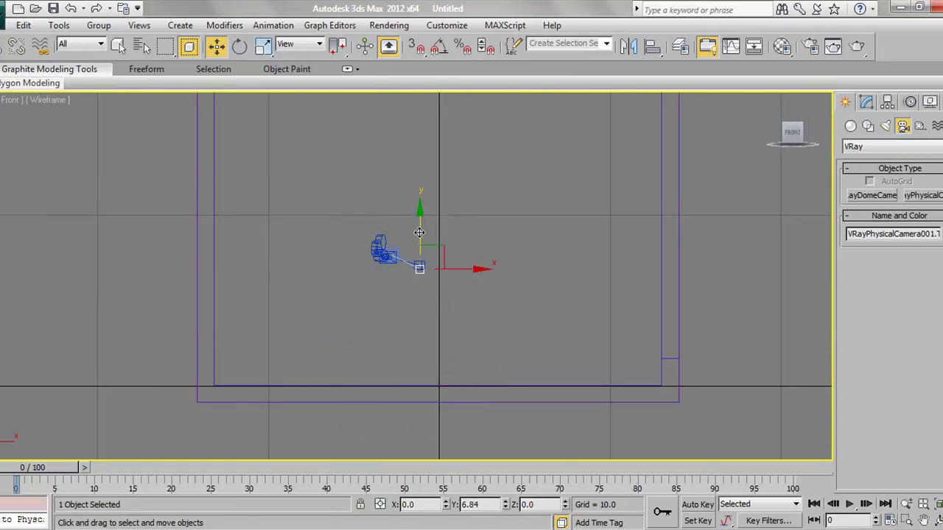
- Fine-tune the camera and target positions in the Left view and reselect the camera
key(alt+w)
right_click(338, 339)
key(alt+w)
scroll(425, 263, up, 2)
scroll(558, 249, up, 2)
middle_drag(559, 254, 450, 277)
scroll(450, 277, up, 1)
scroll(533, 322, up, 2)
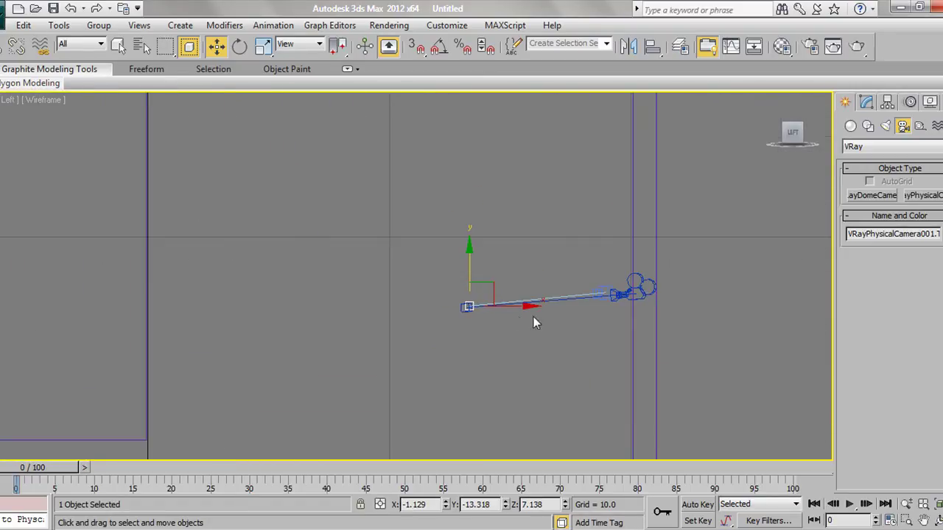
drag(490, 281, 484, 283)
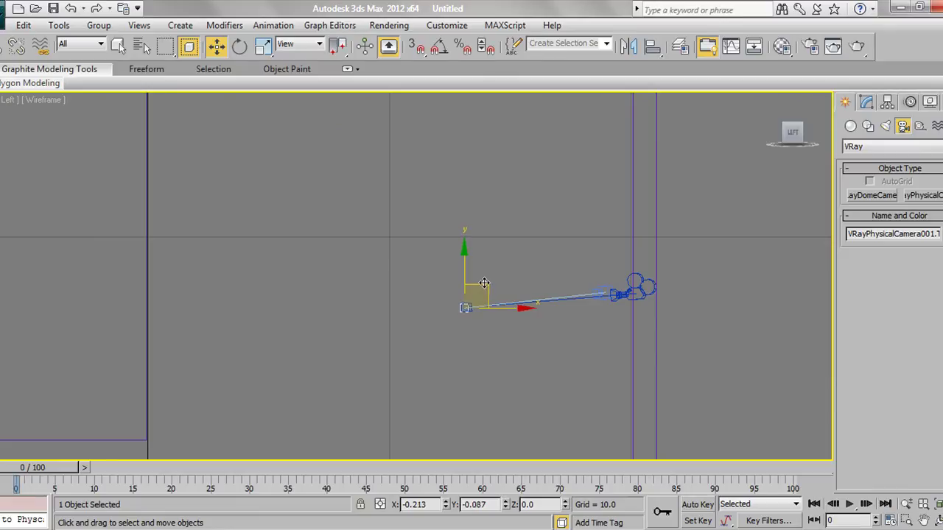
click(600, 295)
drag(626, 266, 631, 271)
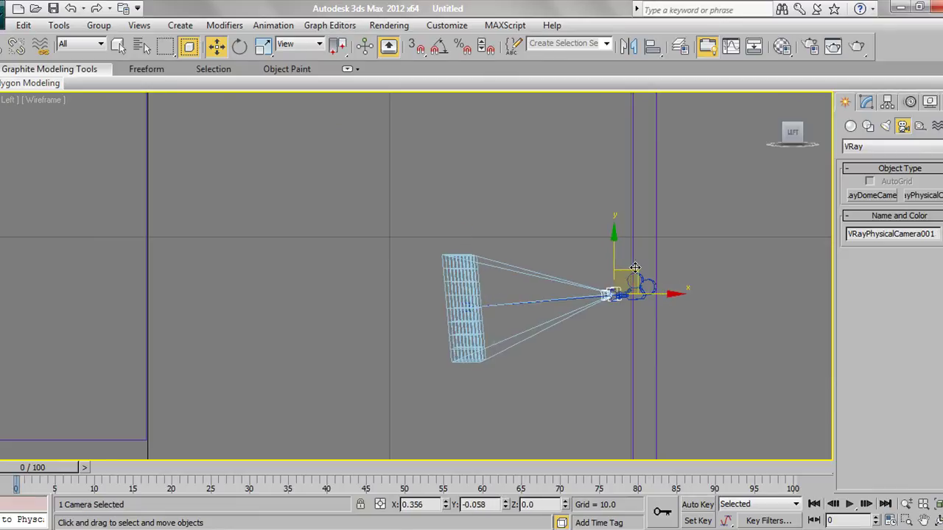
click(650, 291)
click(650, 291)
click(612, 297)
click(612, 308)
- Look through the VRay camera and set film gate 55.08 and focal length 38.4
key(p)
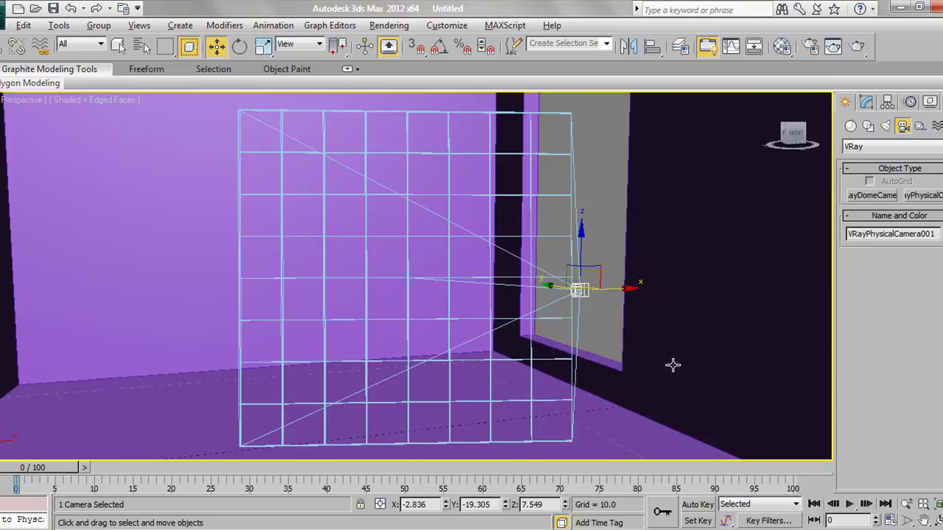
key(c)
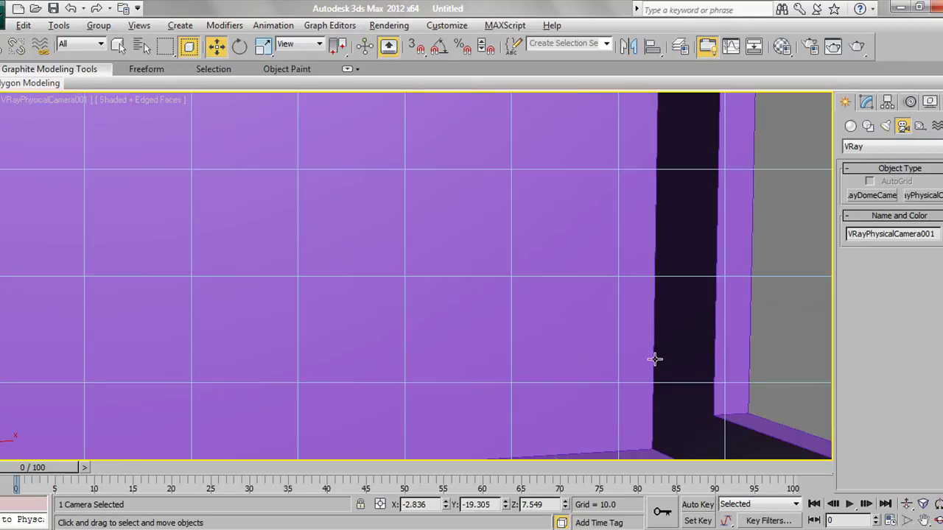
click(867, 102)
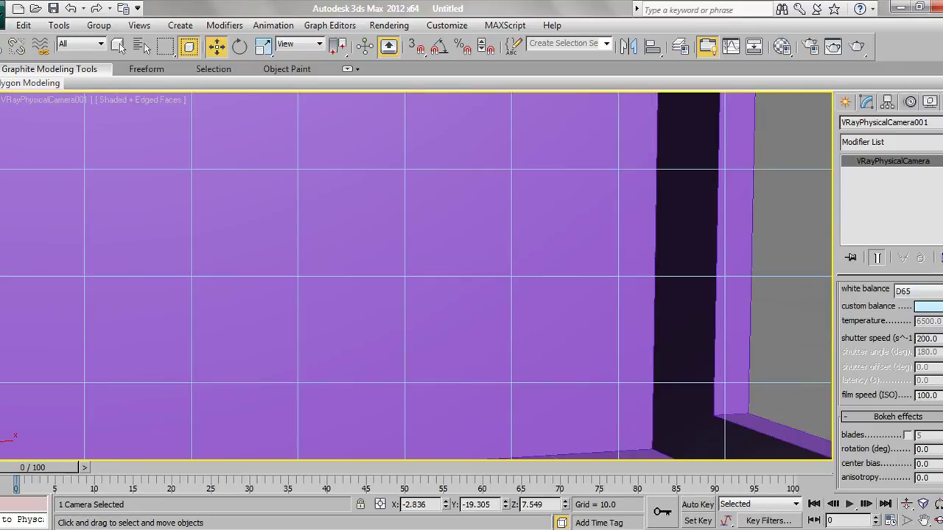
scroll(918, 338, up, 5)
scroll(912, 321, up, 3)
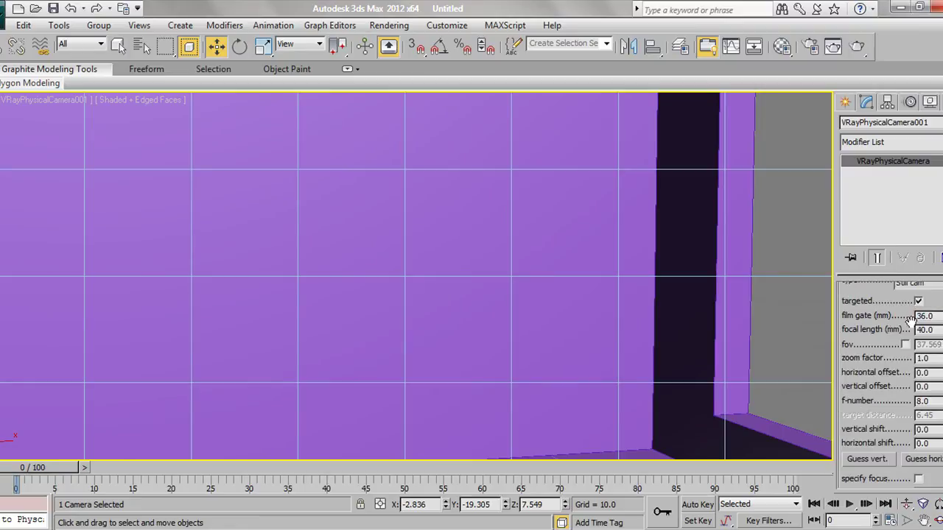
drag(939, 316, 935, 257)
drag(940, 330, 940, 346)
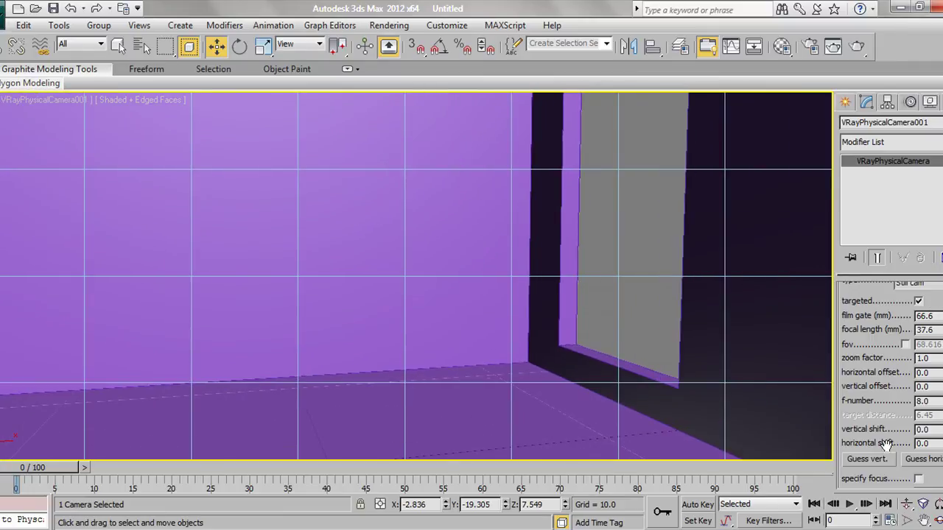
- Select the room box, then maximize the Top view and select the VRay camera
drag(886, 445, 880, 231)
click(707, 216)
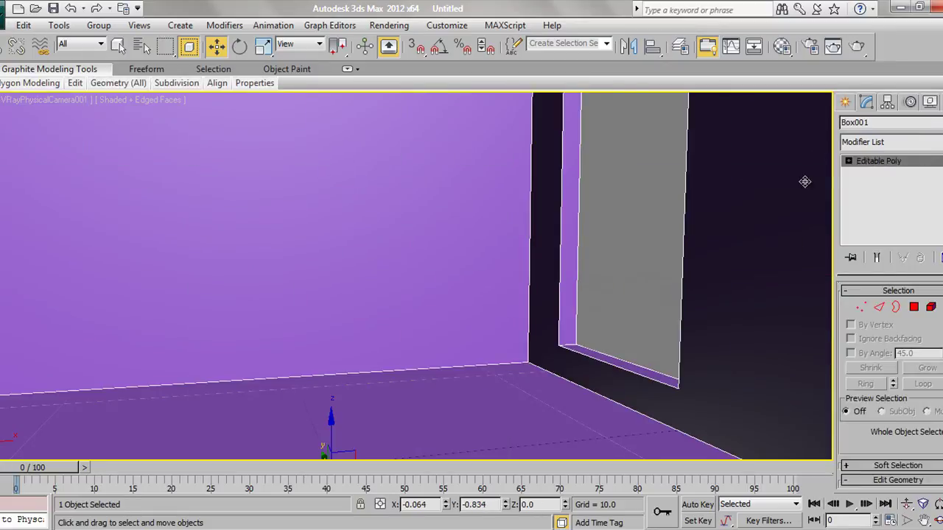
key(alt+w)
right_click(287, 221)
key(alt+w)
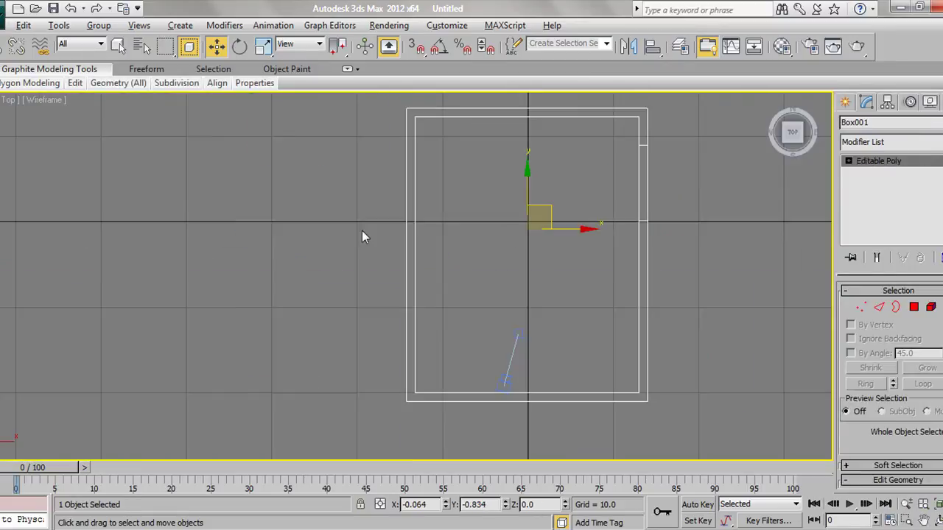
click(504, 381)
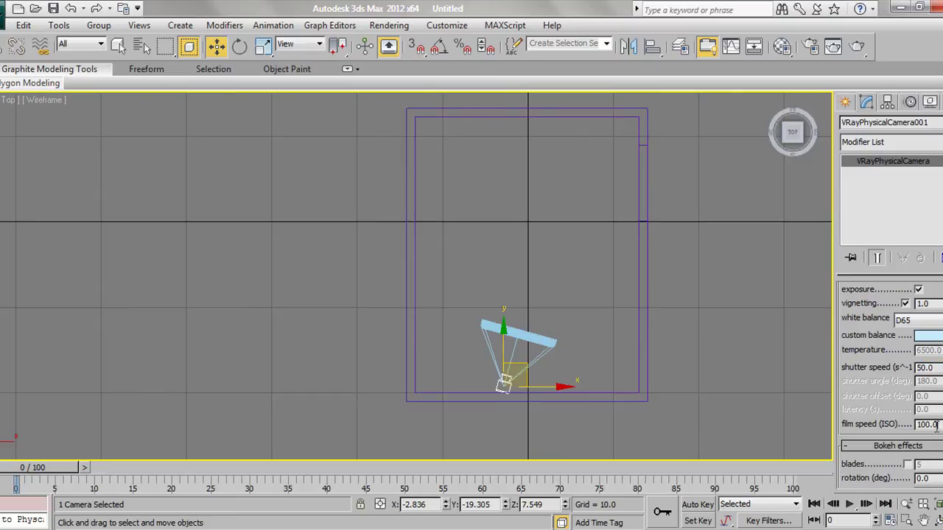
- Pick a custom white balance colour for the VRay physical camera
click(927, 338)
drag(390, 180, 389, 88)
click(507, 212)
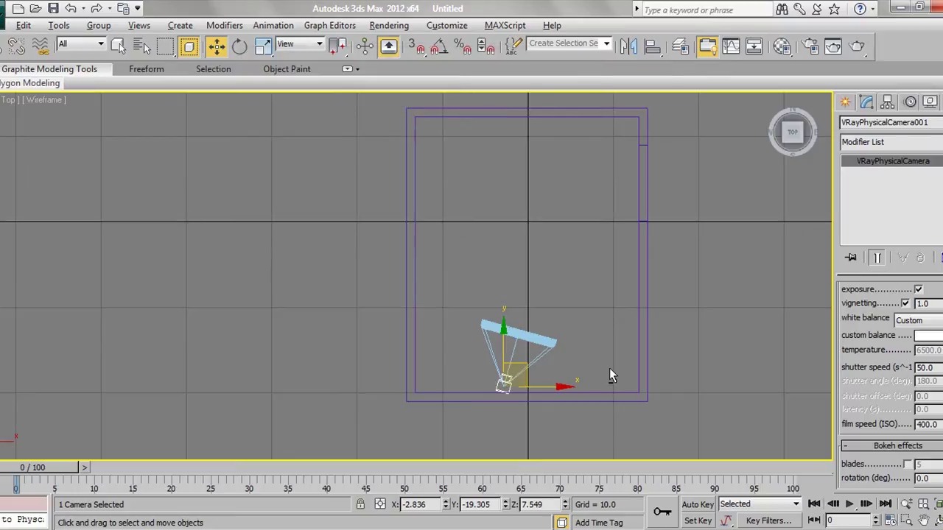
- Make the camera viewport active and maximized again, then open the Material Editor
key(alt+w)
right_click(610, 367)
key(alt+w)
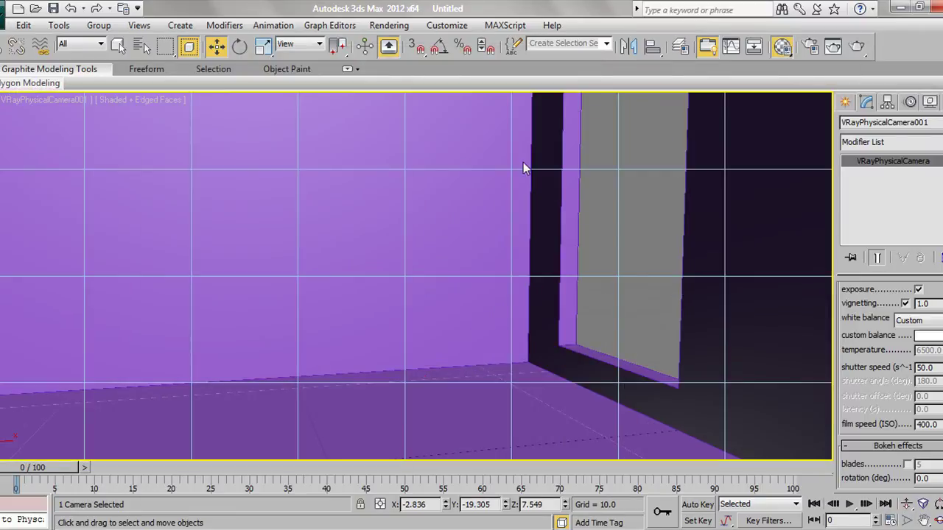
key(m)
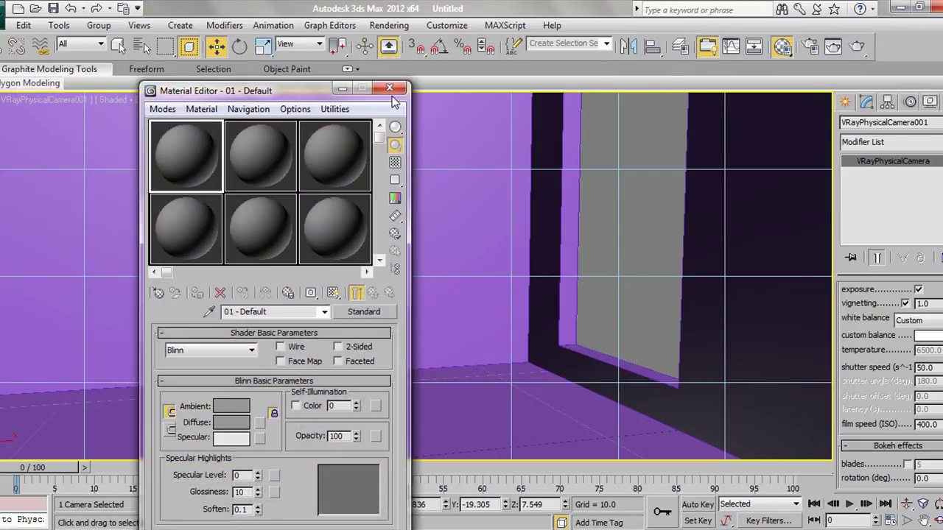
- In Render Setup's Assign Renderer rollout, choose V-Ray Adv 2.00.03 as the Production renderer
click(389, 88)
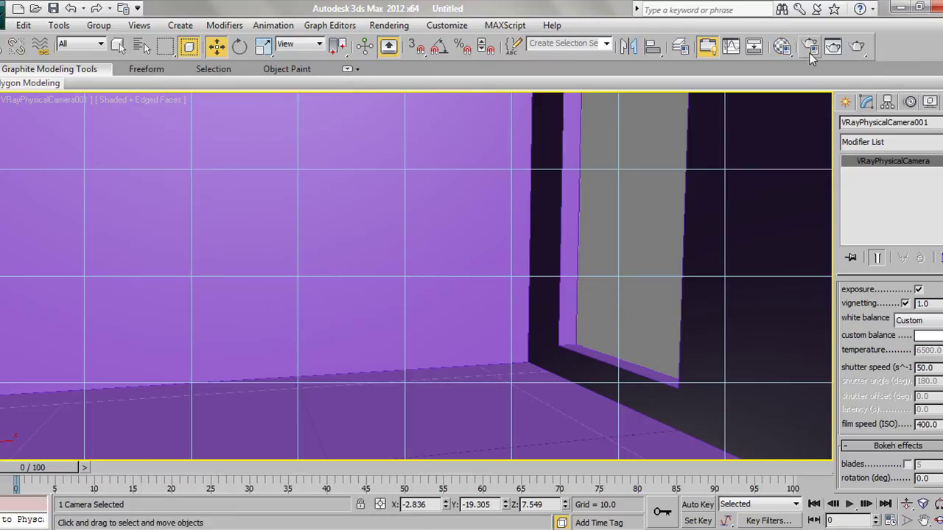
key(F10)
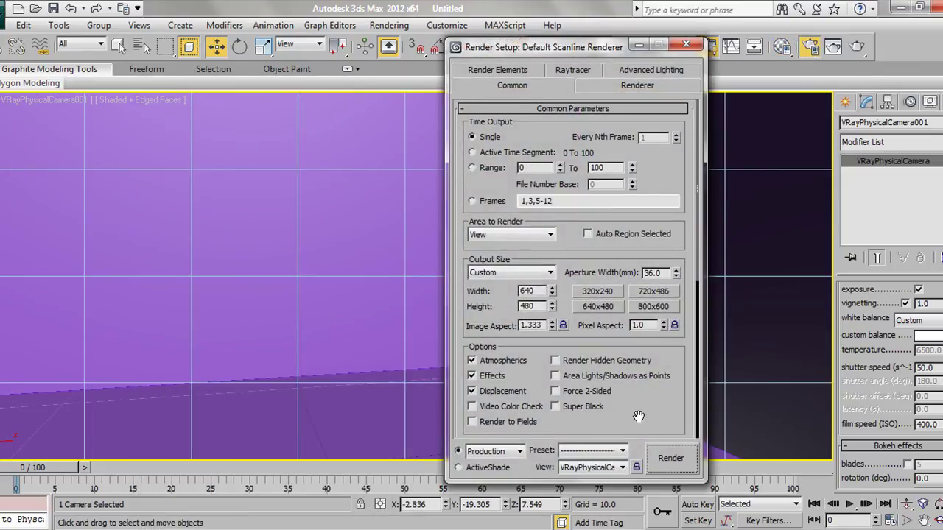
drag(638, 417, 569, 119)
click(595, 429)
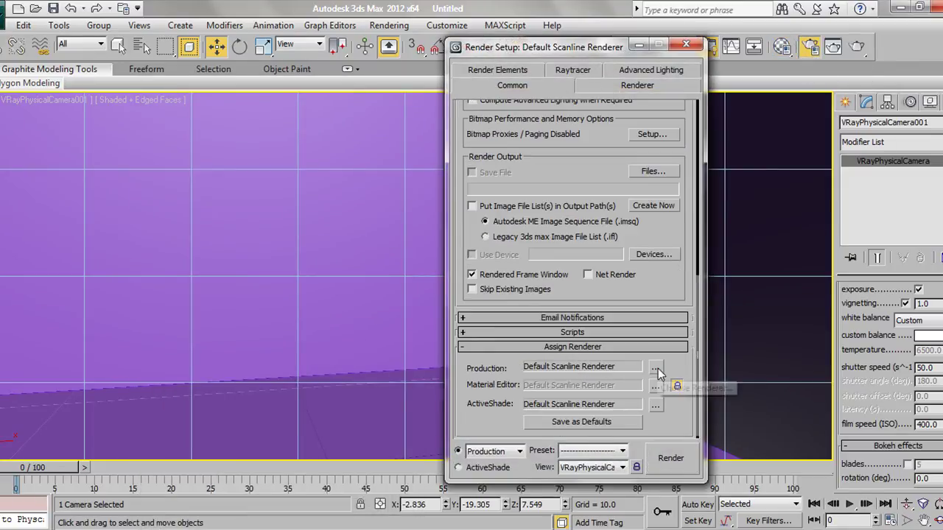
click(655, 367)
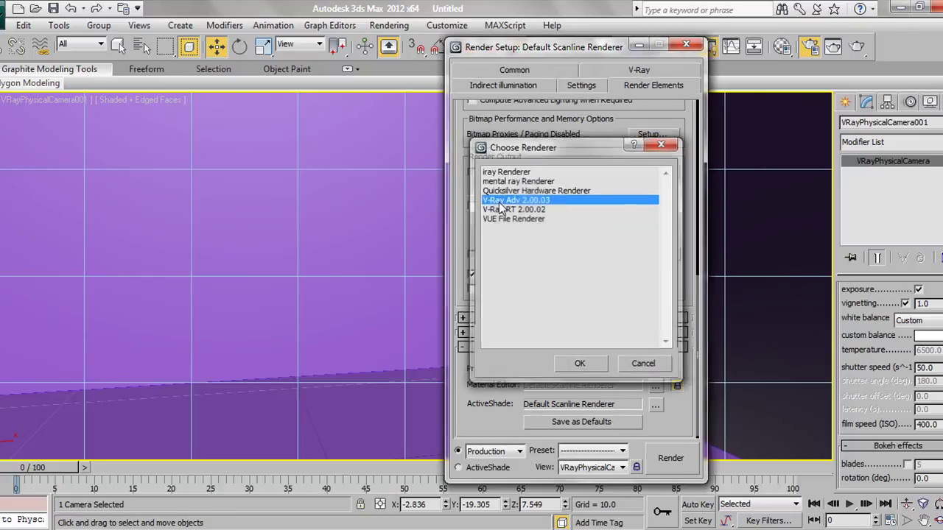
double_click(515, 199)
click(709, 46)
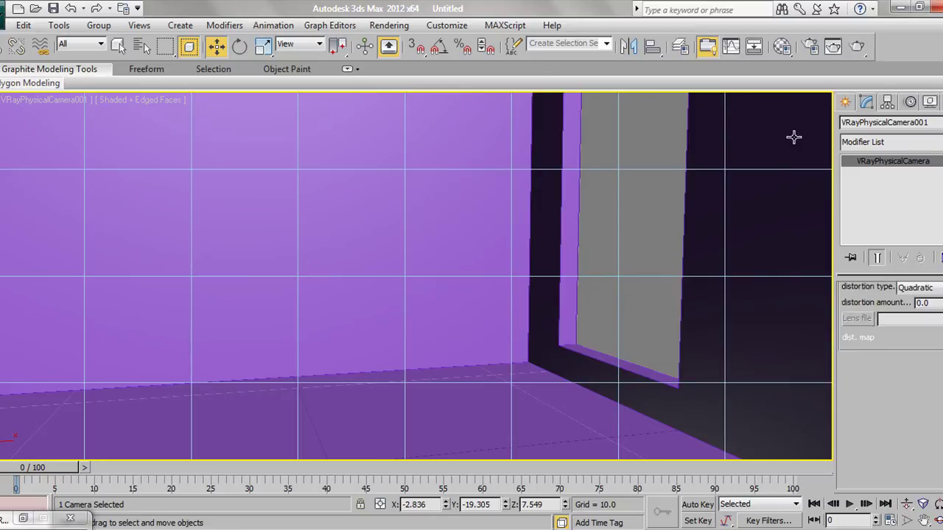
- Select Box001 and assign it a fresh VRayMtl slot, Material #25
click(793, 137)
click(782, 46)
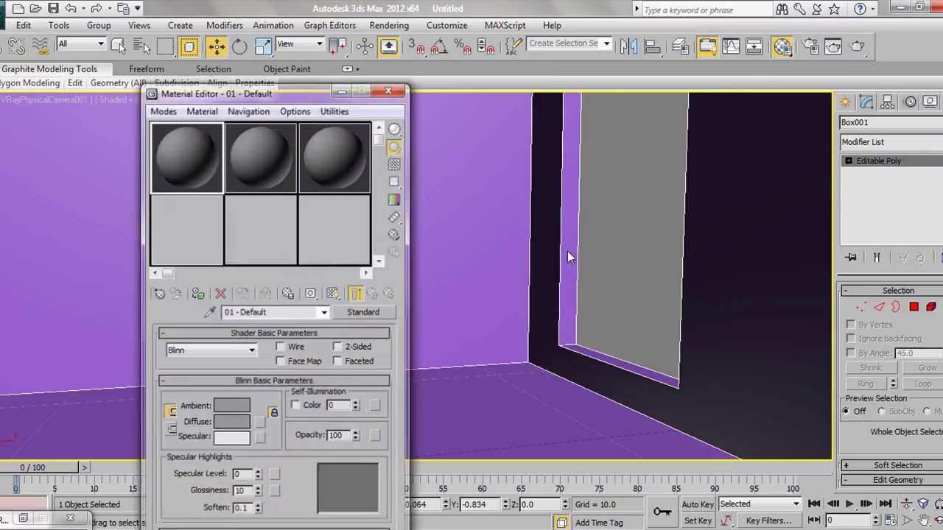
click(159, 293)
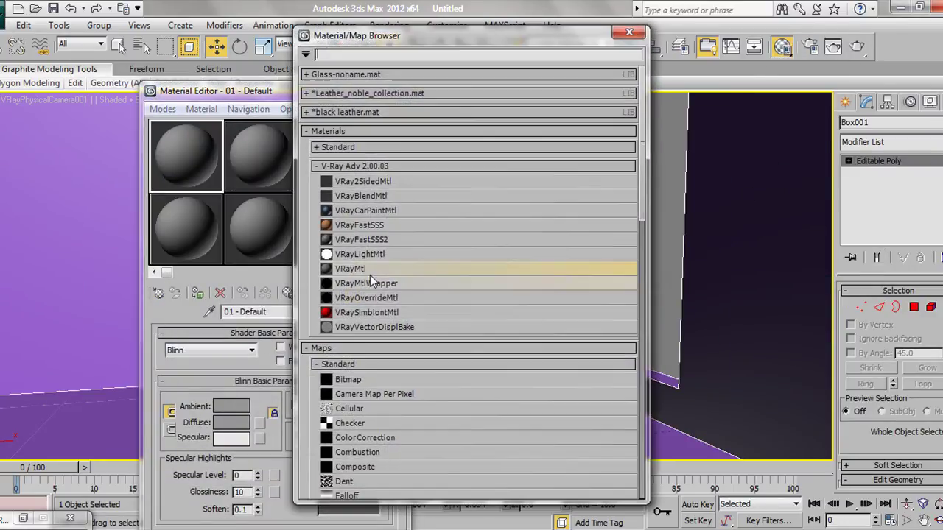
drag(368, 271, 170, 174)
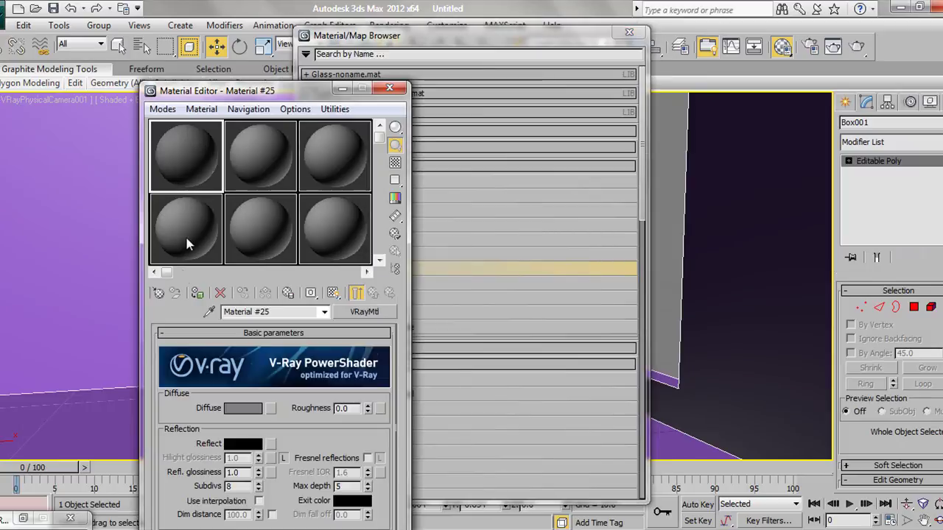
click(198, 293)
click(630, 33)
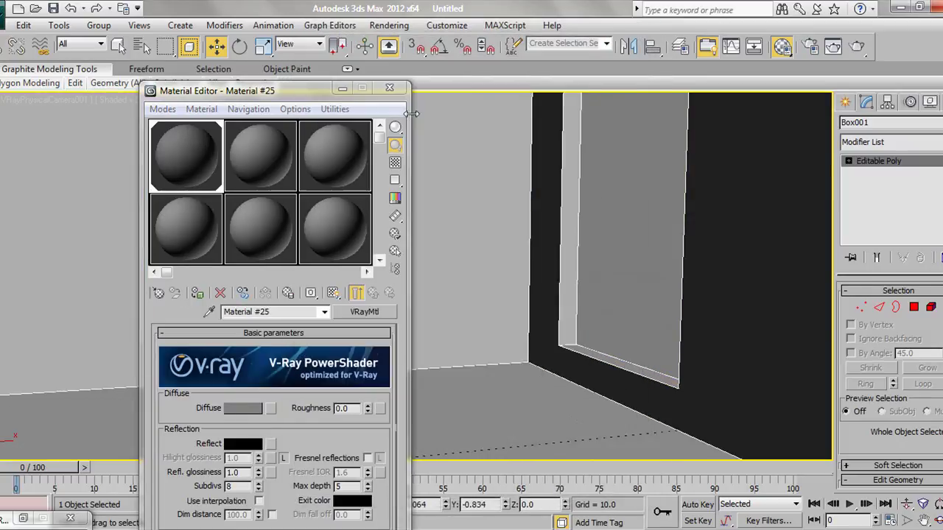
click(391, 89)
click(845, 107)
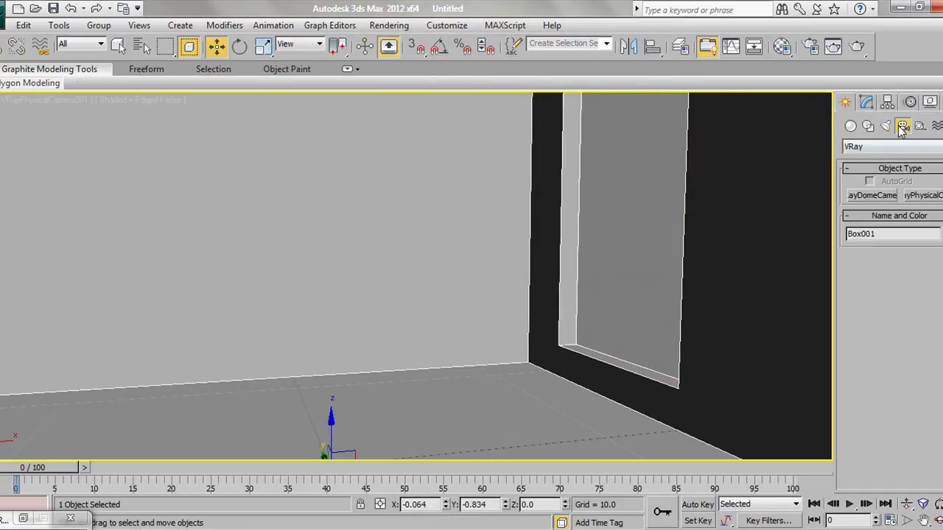
- Create a VRaySun in the maximized Top view, aimed from outside into the room
click(886, 126)
click(891, 147)
click(867, 179)
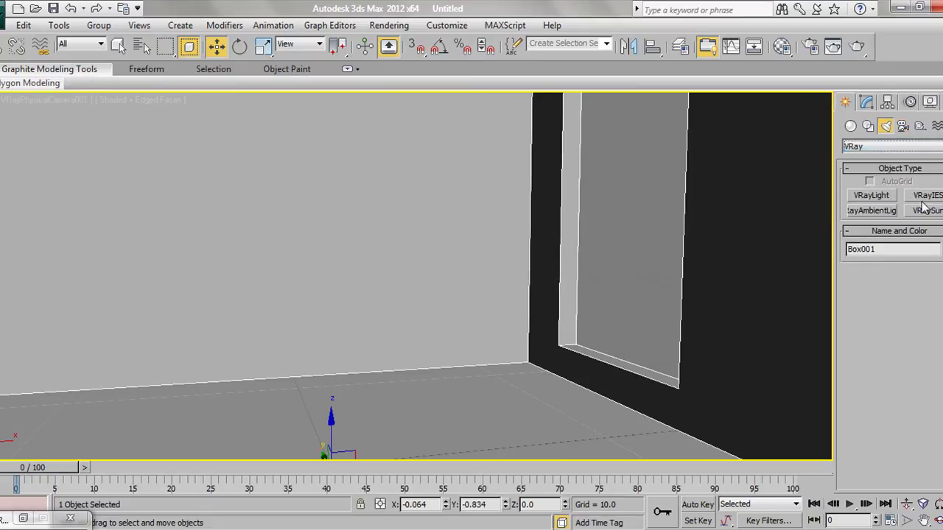
click(926, 211)
key(alt+w)
key(alt+w)
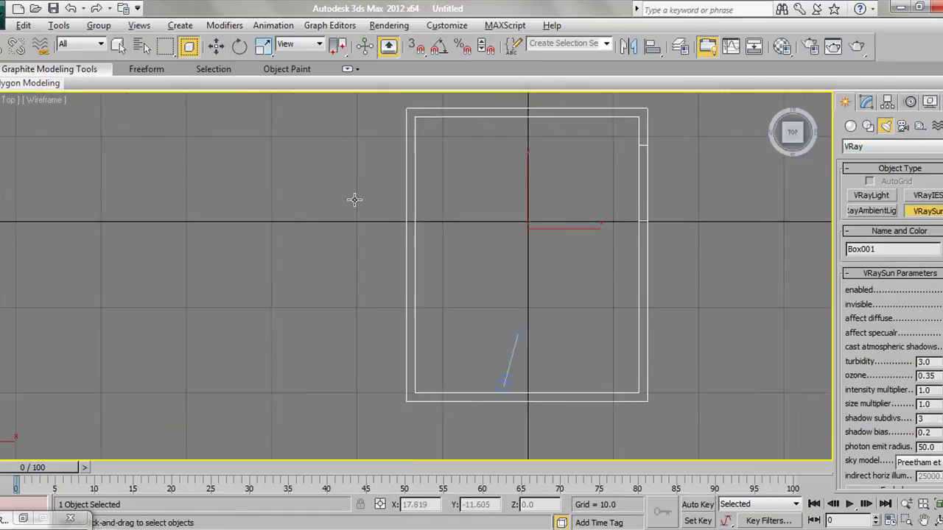
drag(635, 289, 471, 219)
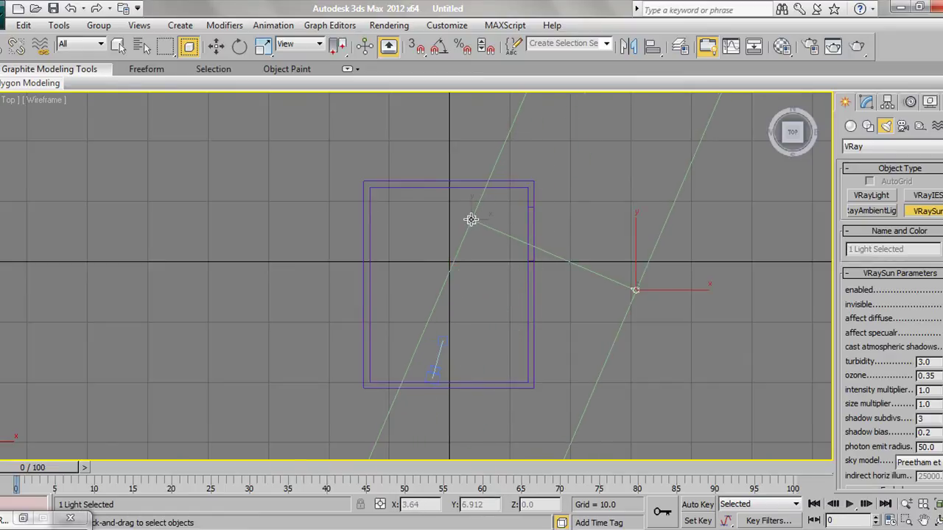
click(505, 315)
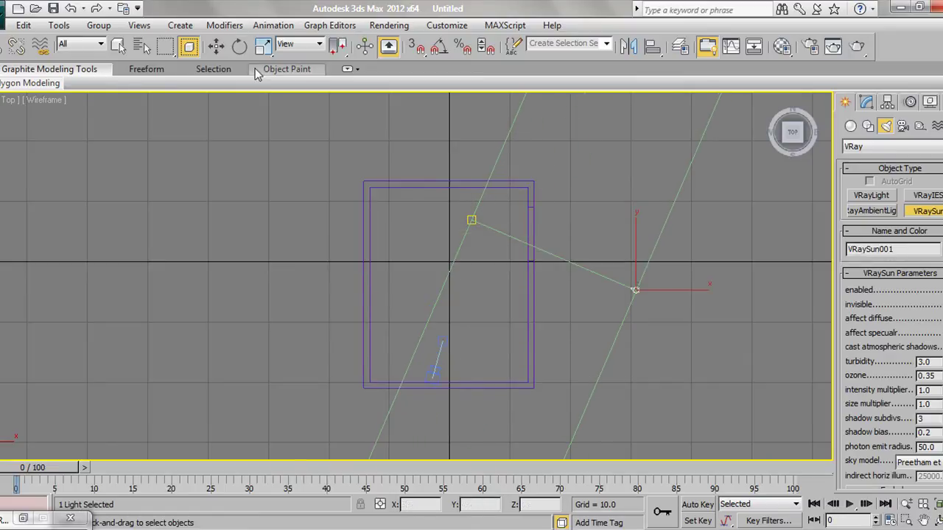
- Move VRaySun001 up along Z in the Front view, high above the room
key(w)
key(alt+w)
right_click(309, 358)
scroll(258, 325, down, 3)
scroll(263, 330, down, 1)
right_click(595, 179)
key(z)
drag(677, 161, 675, 118)
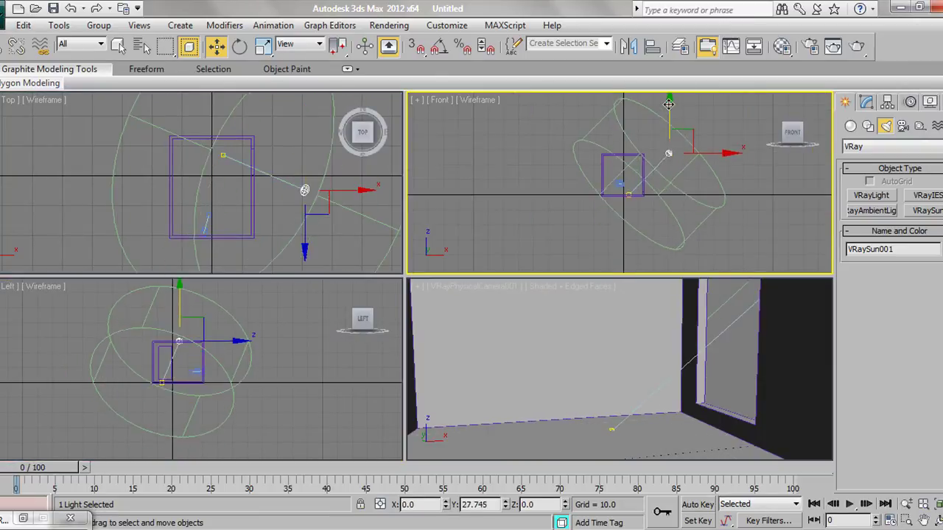
- Switch the maximized camera view to Realistic shading
right_click(552, 353)
key(alt+w)
key(alt+w)
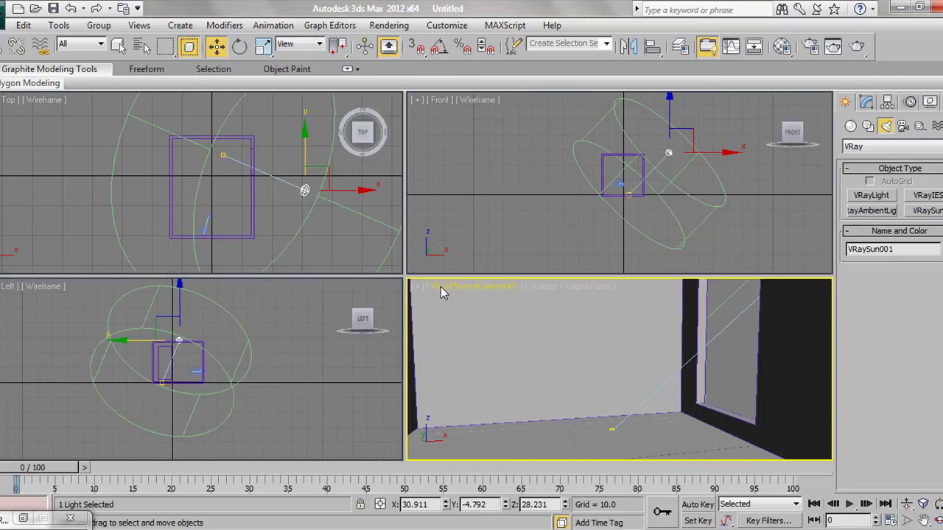
click(440, 288)
click(537, 309)
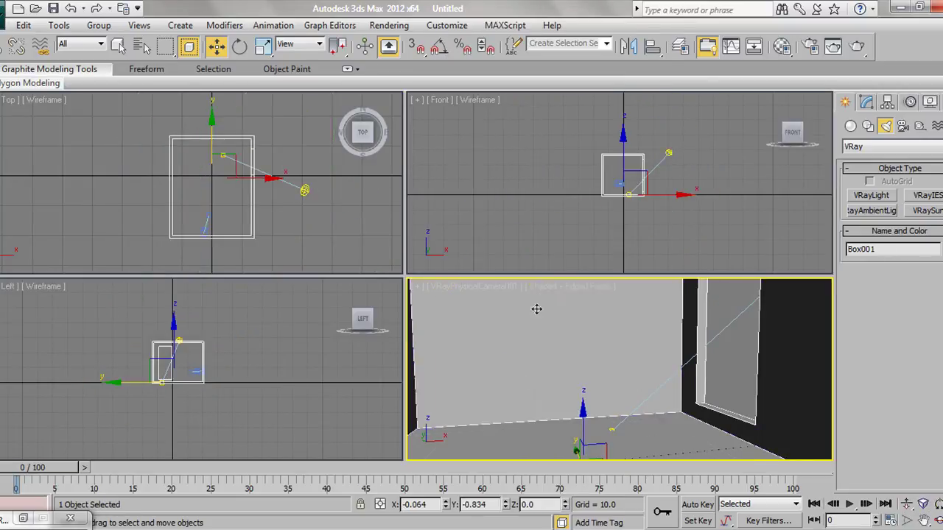
click(548, 287)
click(577, 302)
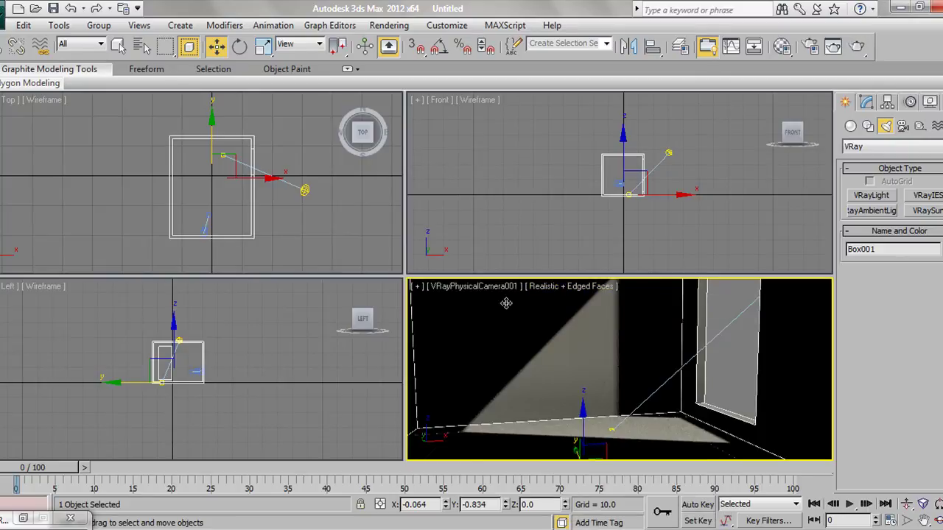
- Reposition the sun in Front and Top views so its patch hits wall and floor
mouse_move(668, 153)
mouse_down()
mouse_move(720, 158)
mouse_move(708, 158)
mouse_up()
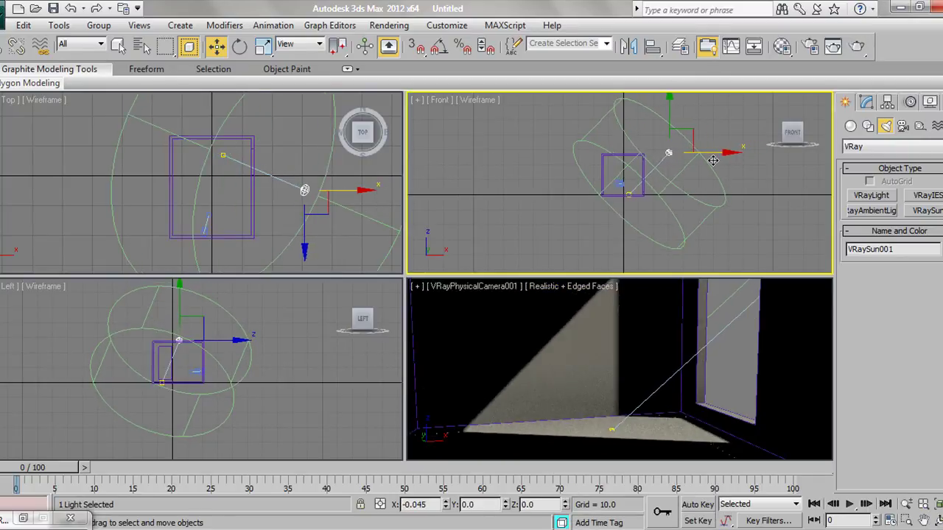
click(305, 191)
drag(305, 159, 311, 149)
- Enter 0.22 as the VRaySun's intensity multiplier in the Modify panel
right_click(505, 347)
key(alt+w)
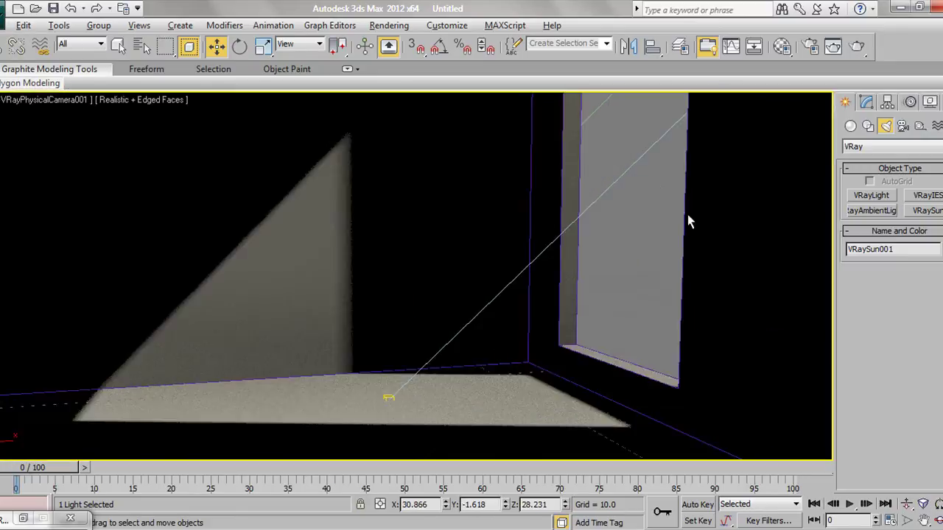
click(866, 102)
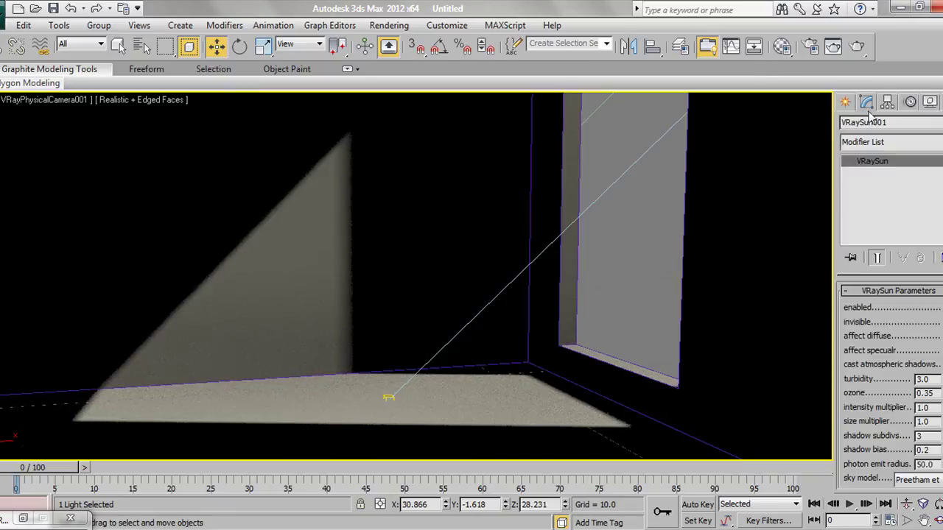
text(0)
text(0.22)
- Confirm sun intensity 0.22, then set an Adaptive DMC image sampler with Catmull-Rom filter
key(Return)
scroll(887, 441, down, 3)
scroll(884, 309, up, 3)
click(810, 48)
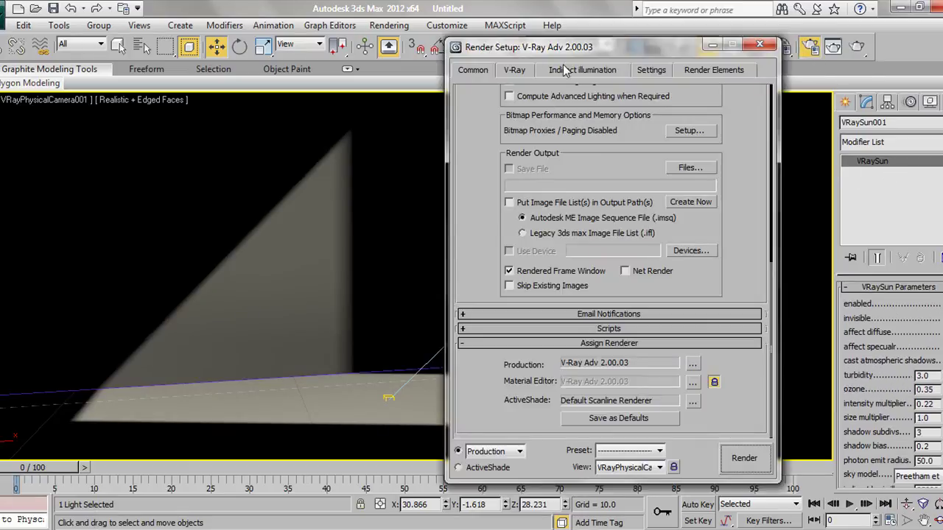
click(519, 70)
click(545, 180)
click(542, 201)
click(543, 214)
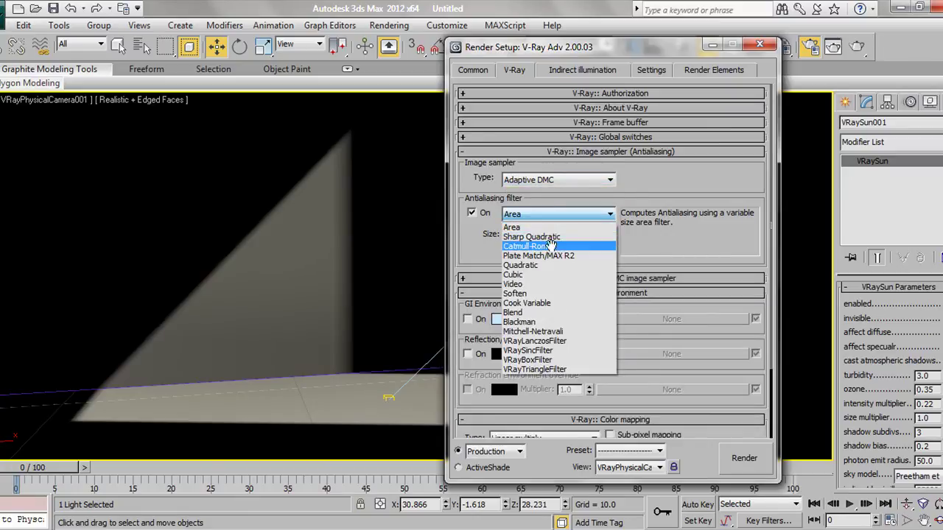
click(551, 246)
- Use HSV exponential colour mapping: affect background off, clamp and sub-pixel on, bright 1.56
click(492, 293)
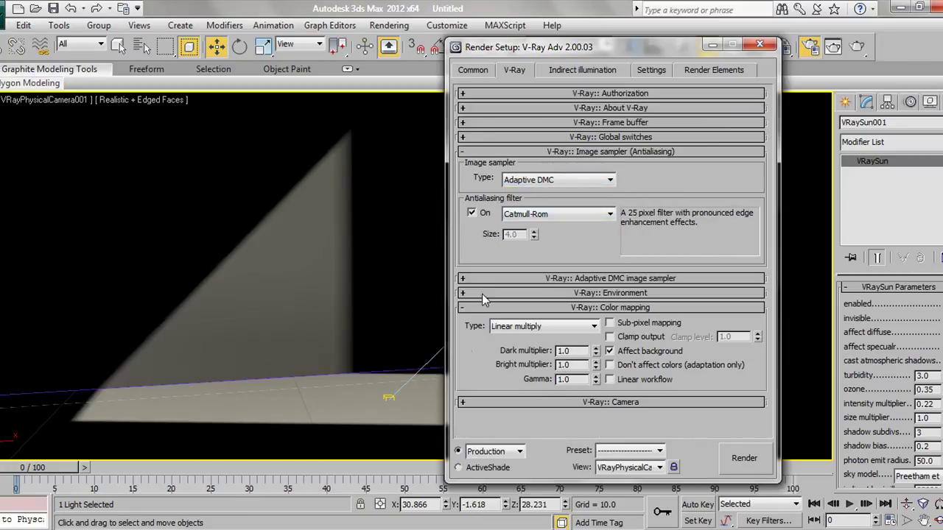
click(520, 328)
click(516, 356)
click(619, 351)
click(621, 337)
click(619, 328)
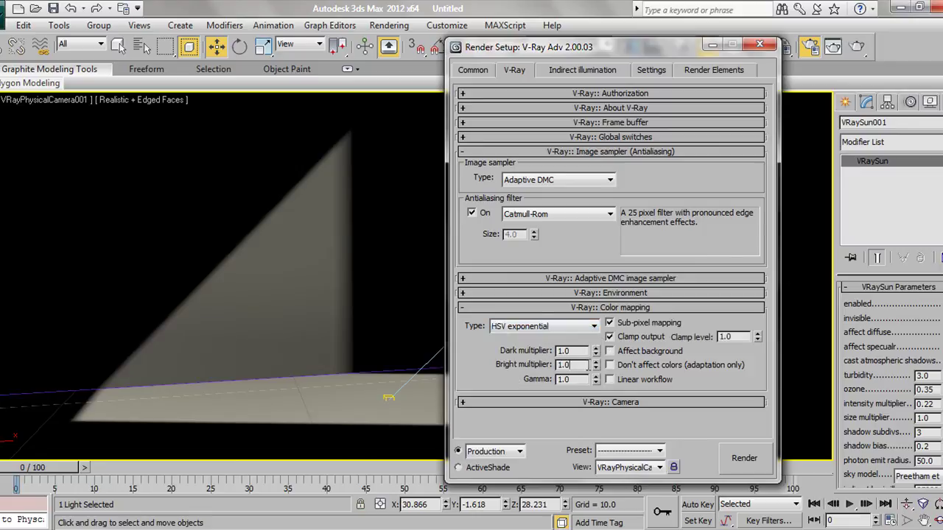
double_click(569, 365)
click(583, 364)
key(Return)
- Set GI primary multiplier 1.2 and secondary 0.6 using the Light cache engine
click(568, 75)
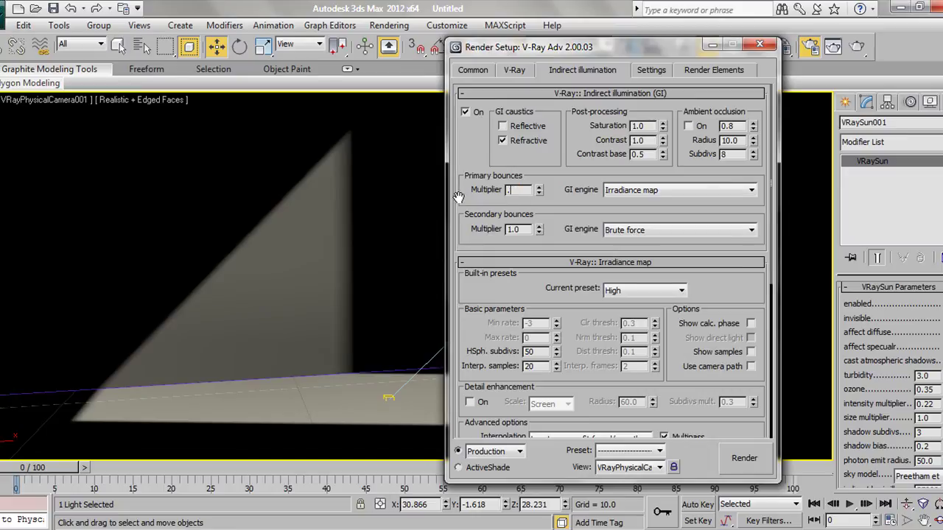
text(2)
double_click(516, 229)
text(0.6)
click(692, 230)
click(647, 272)
- Use Medium irradiance preset with calc phase shown, and light cache subdivs 400 with camera path
click(641, 294)
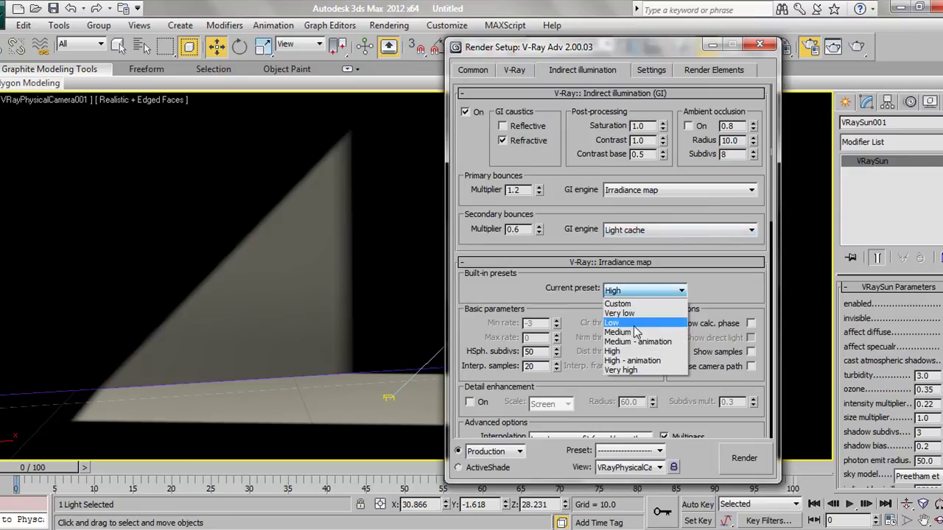
click(743, 340)
click(750, 322)
click(750, 337)
click(696, 263)
double_click(558, 302)
text(2)
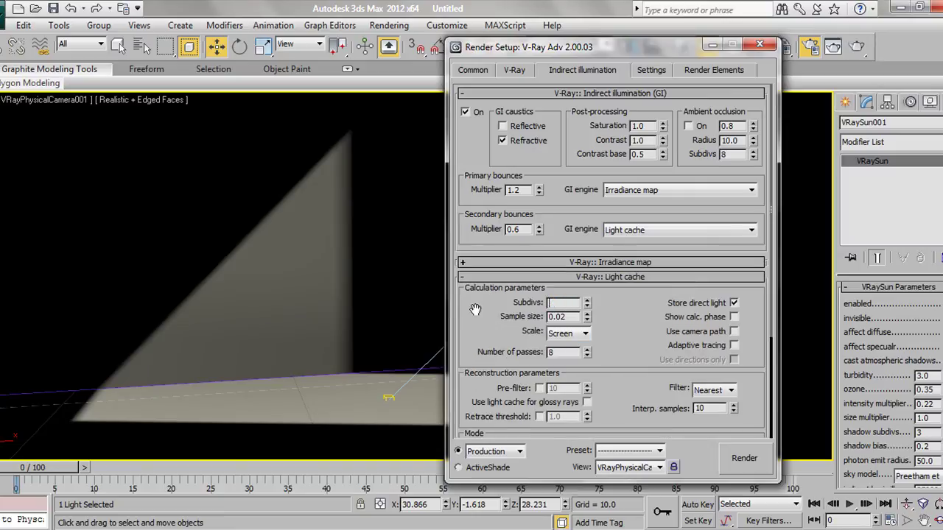
click(734, 316)
click(733, 331)
- Verify the 800×600 Output Size on the Common tab, then close Render Setup
click(473, 70)
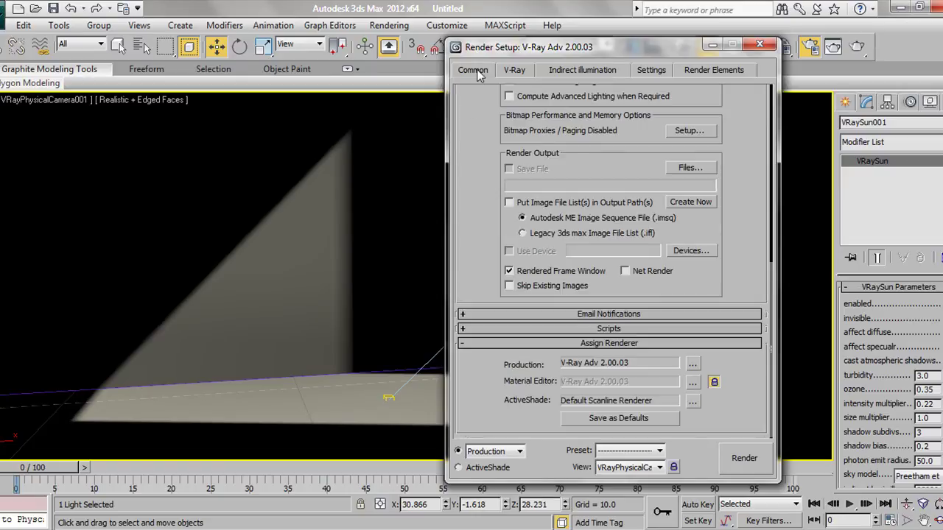
drag(727, 117, 684, 371)
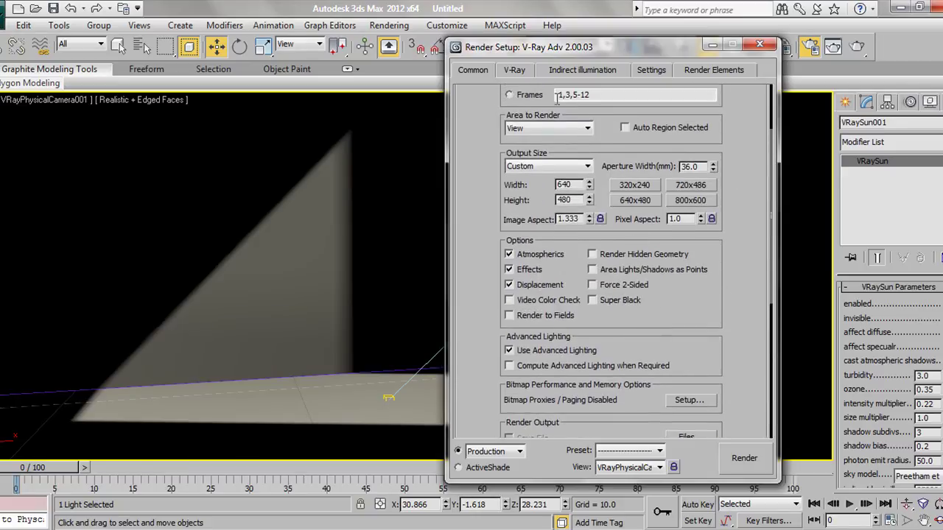
click(760, 45)
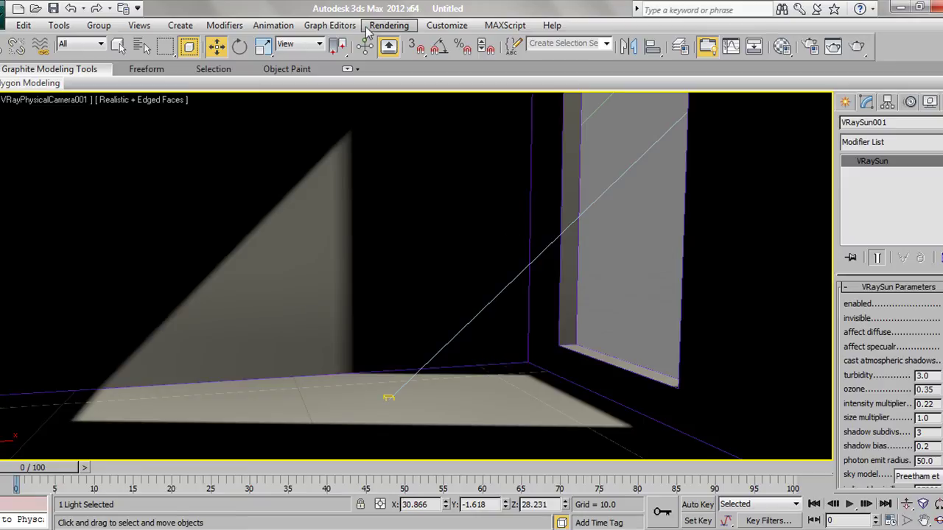
- Instance the environment's DefaultVRaySky map into a Material Editor slot
click(388, 25)
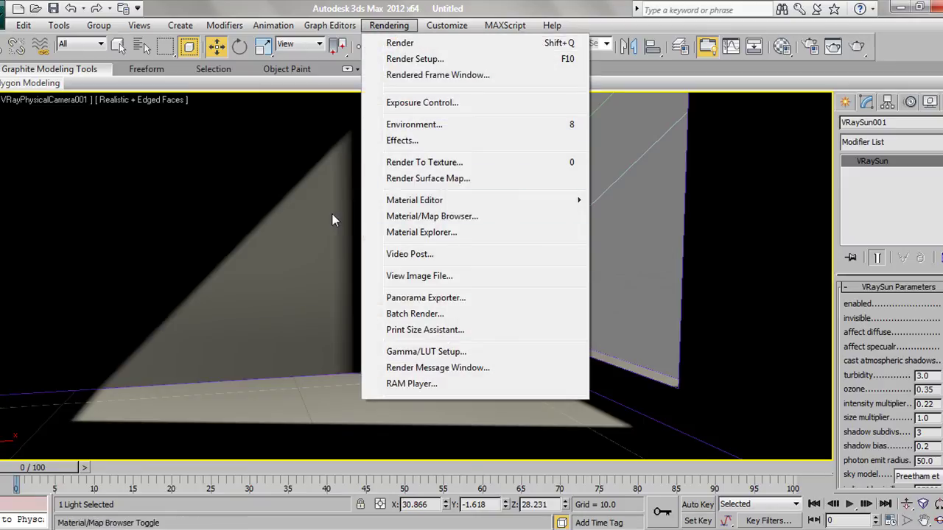
click(431, 128)
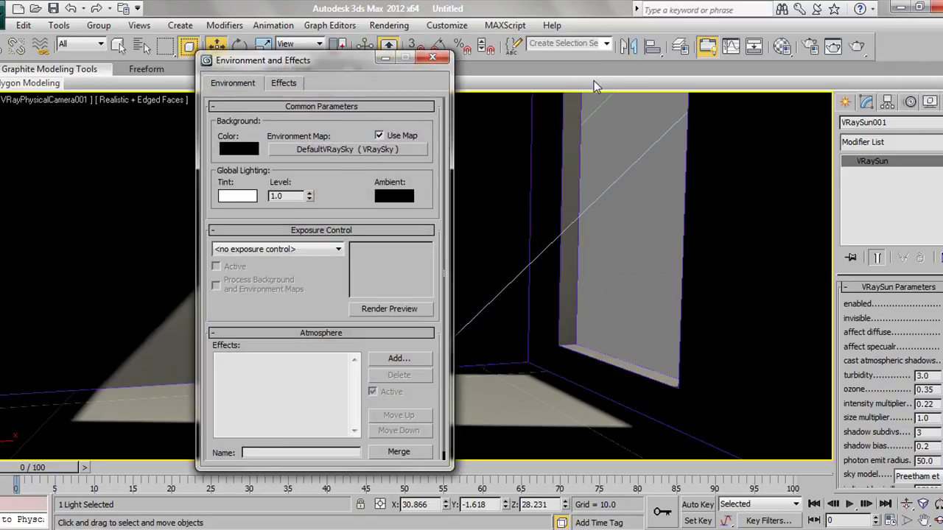
key(m)
drag(351, 96, 705, 68)
drag(372, 151, 567, 147)
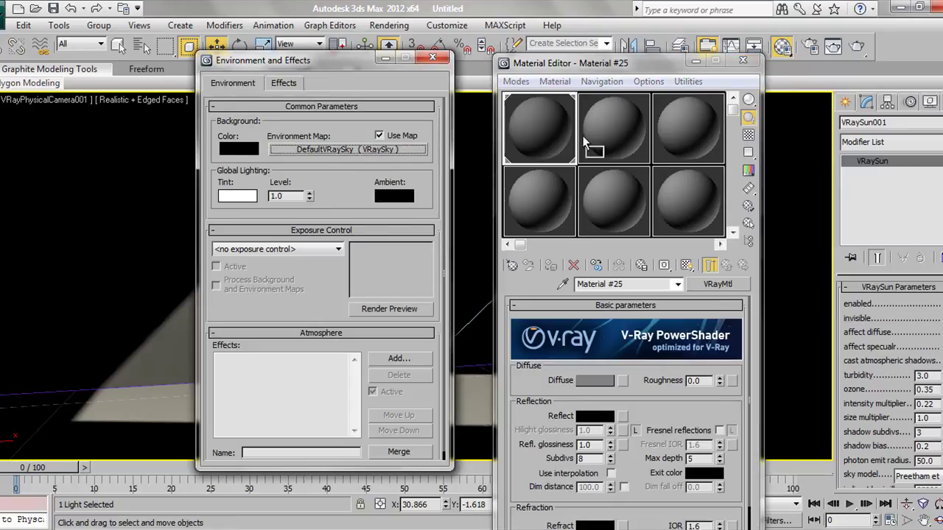
click(596, 395)
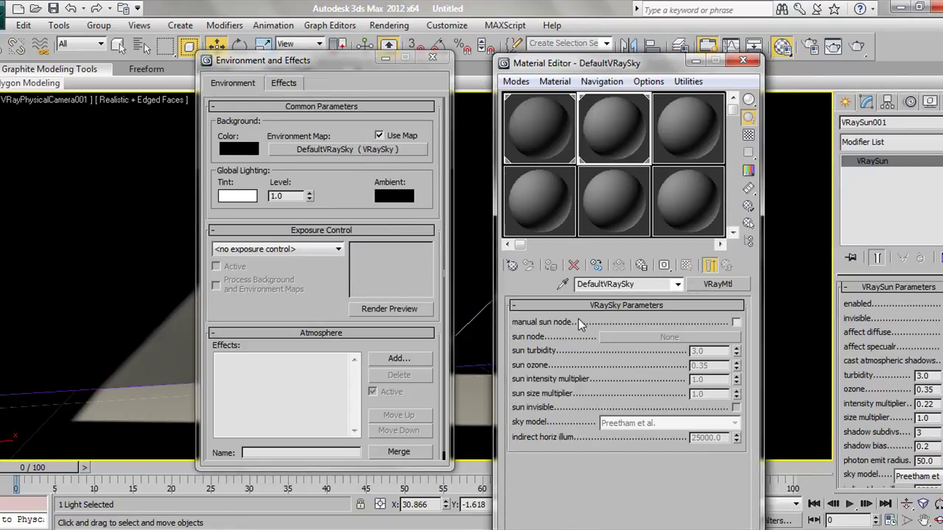
drag(641, 64, 377, 93)
- Link the sky to VRaySun001 as manual sun node, set sun intensity 0.043, close both windows
key(alt+w)
right_click(641, 211)
key(z)
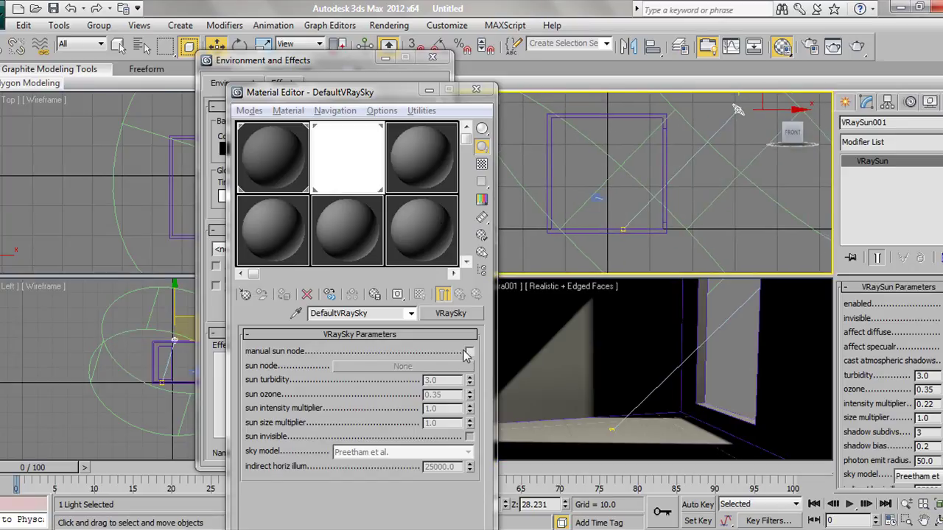
click(468, 352)
click(403, 366)
click(635, 197)
click(442, 408)
text(0.043)
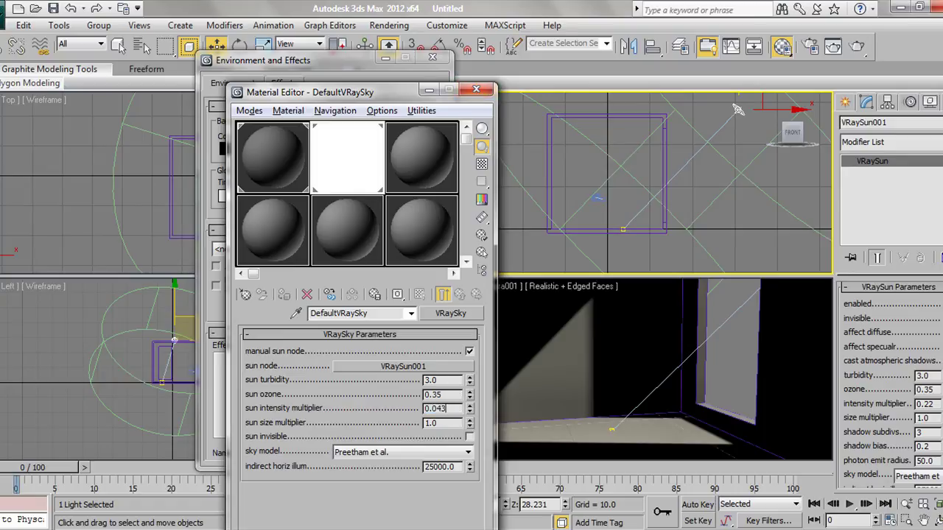
key(Return)
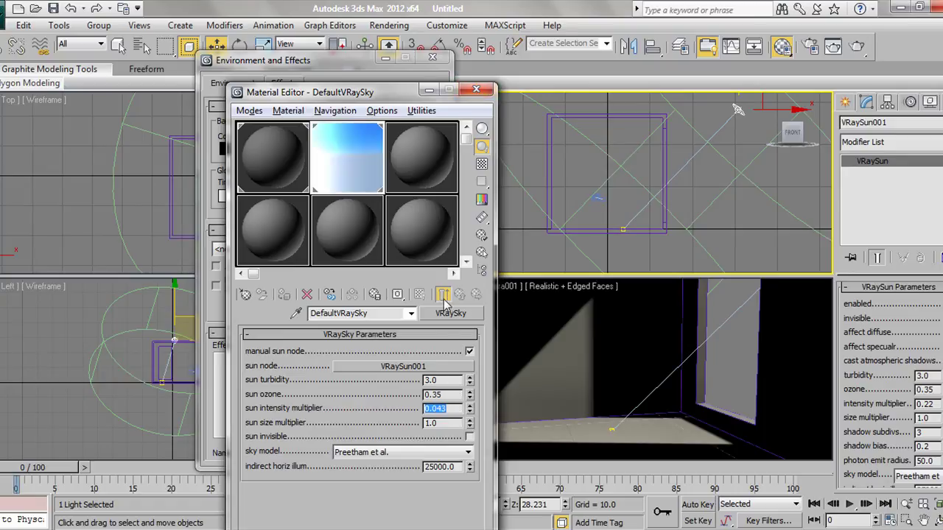
click(478, 90)
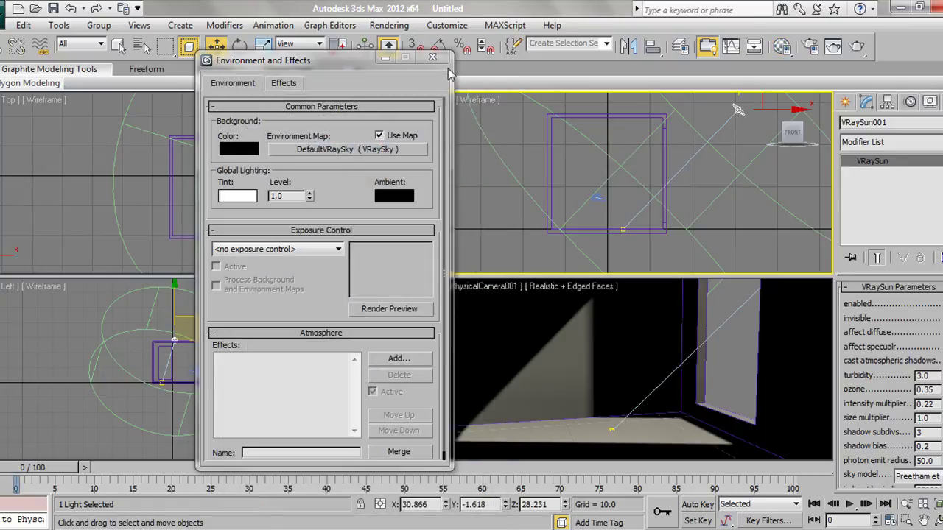
click(435, 58)
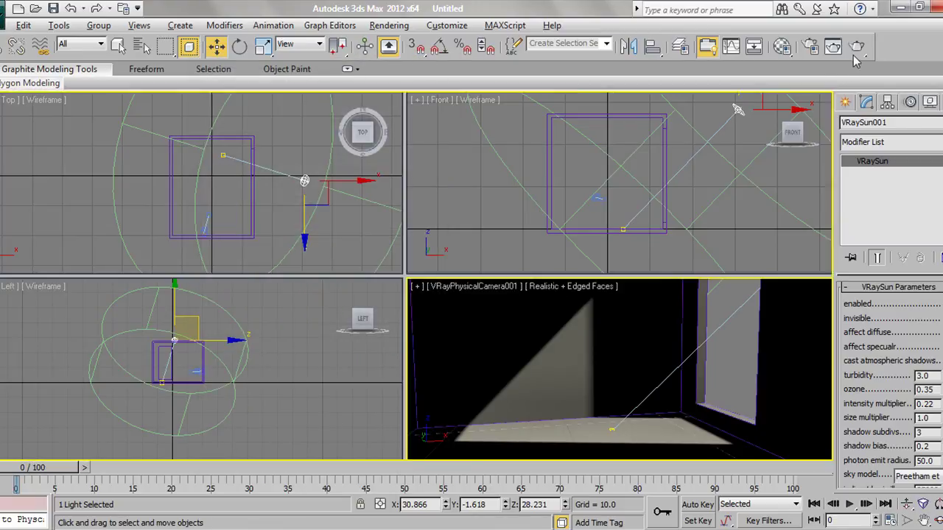
- Render the maximized VRayPhysicalCamera001 view with Safe Frame shown
key(alt+w)
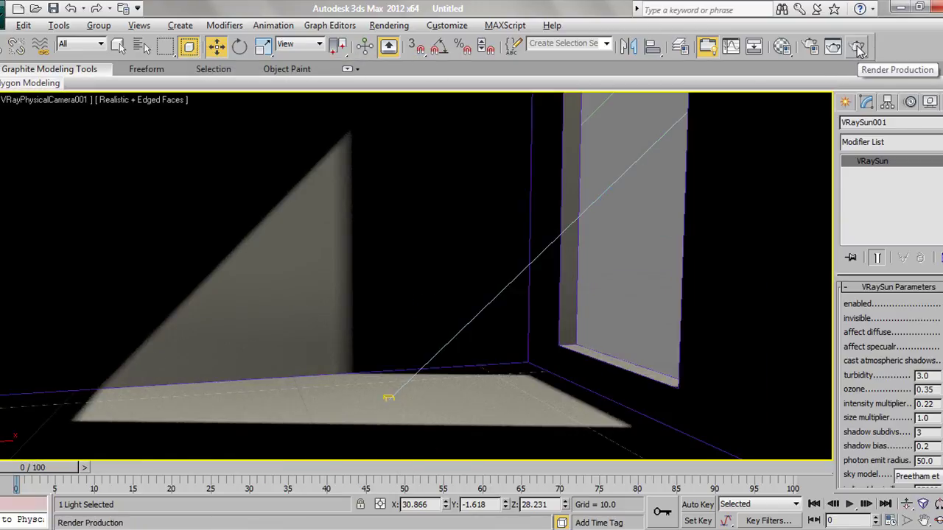
key(shift+f)
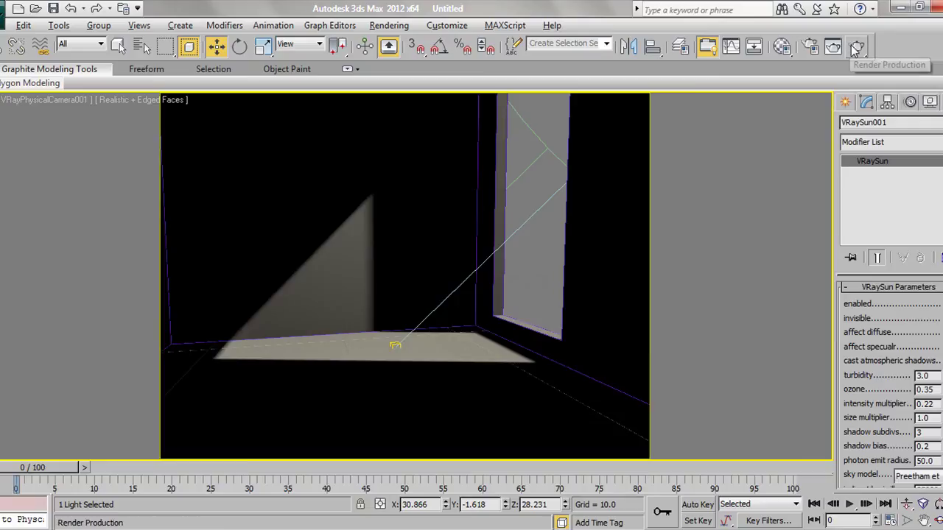
click(838, 48)
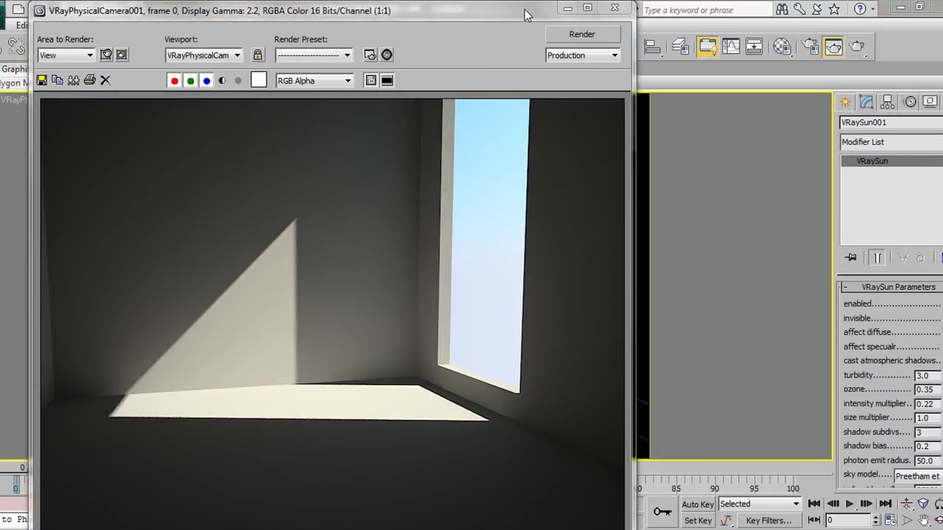
drag(525, 15, 514, 15)
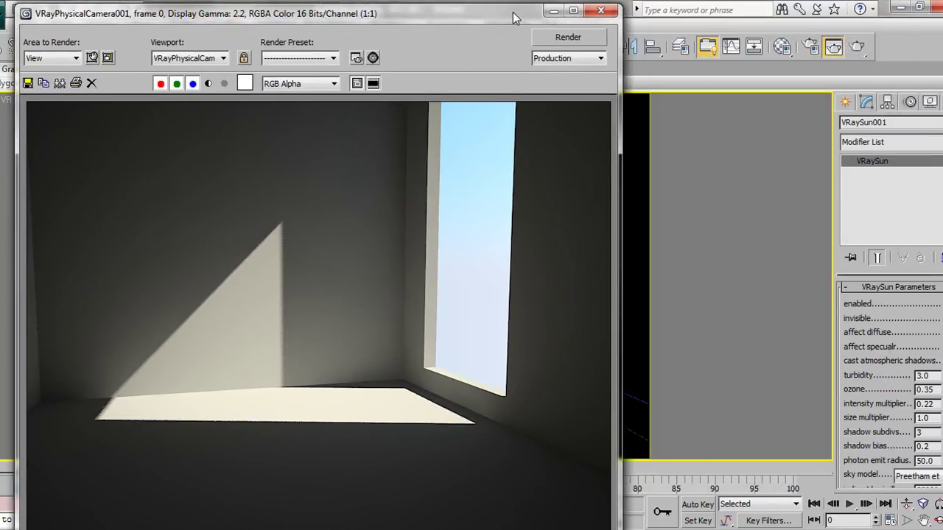